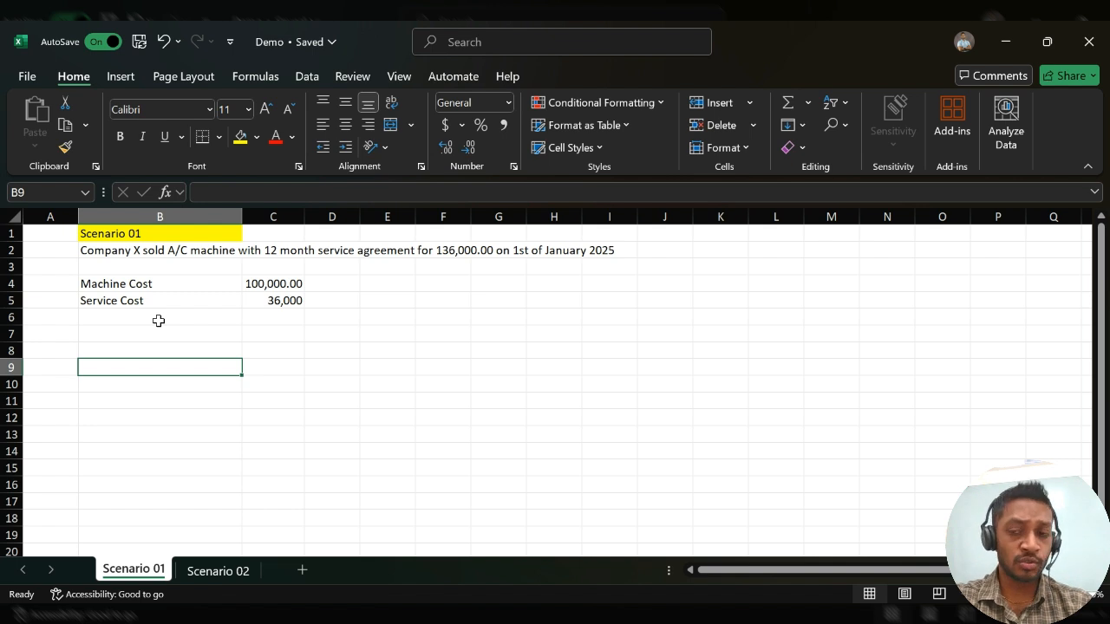
- Review the machine and service costs in the Scenario 01 sheet and the monthly service agreement in the Scenario 02 sheet
{"action": "left_click", "coordinate": [11, 300]}
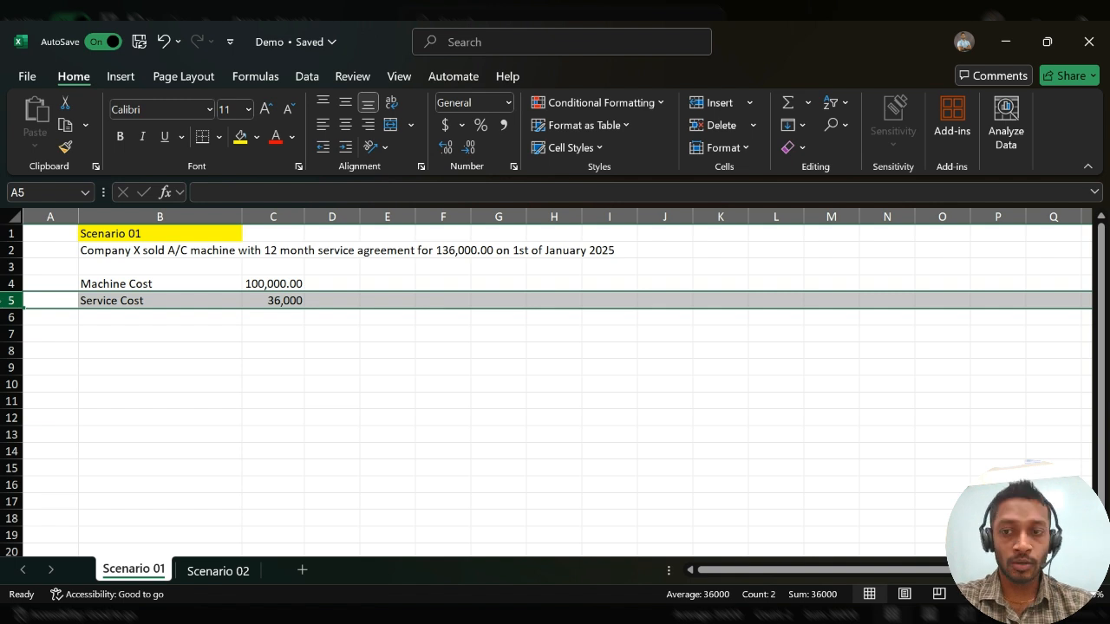
{"action": "left_click", "coordinate": [203, 381]}
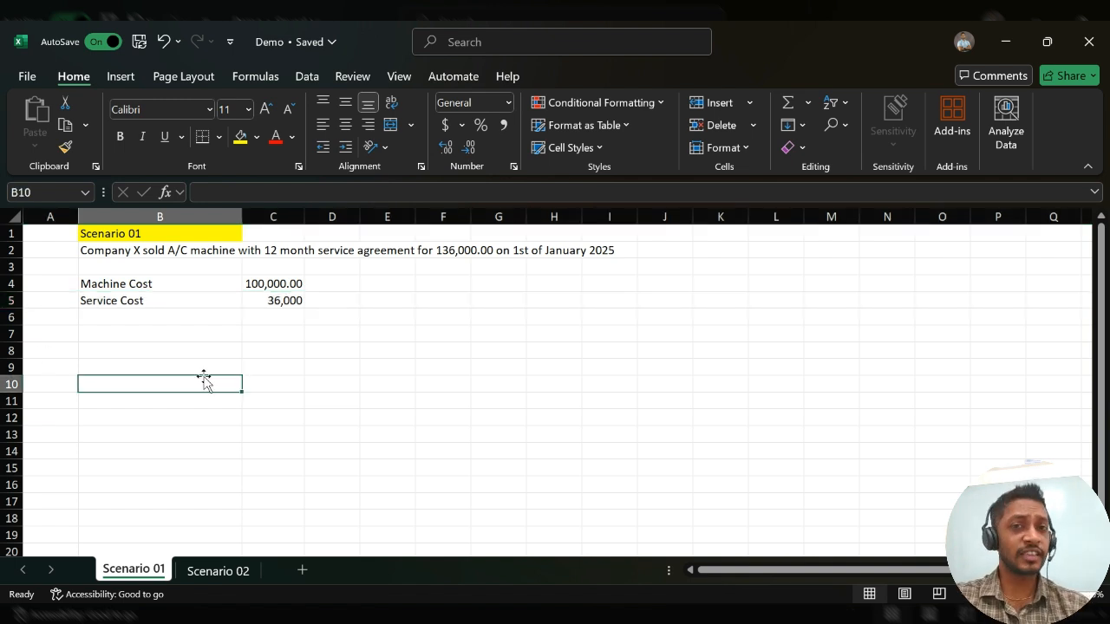
{"action": "left_click", "coordinate": [190, 346]}
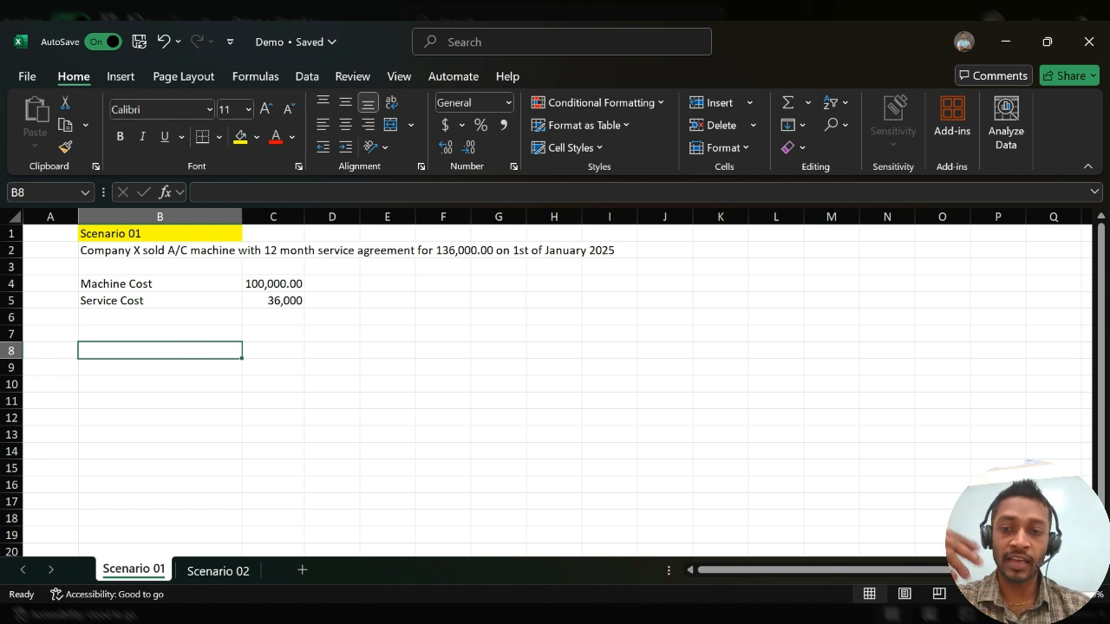
{"action": "left_click", "coordinate": [214, 570]}
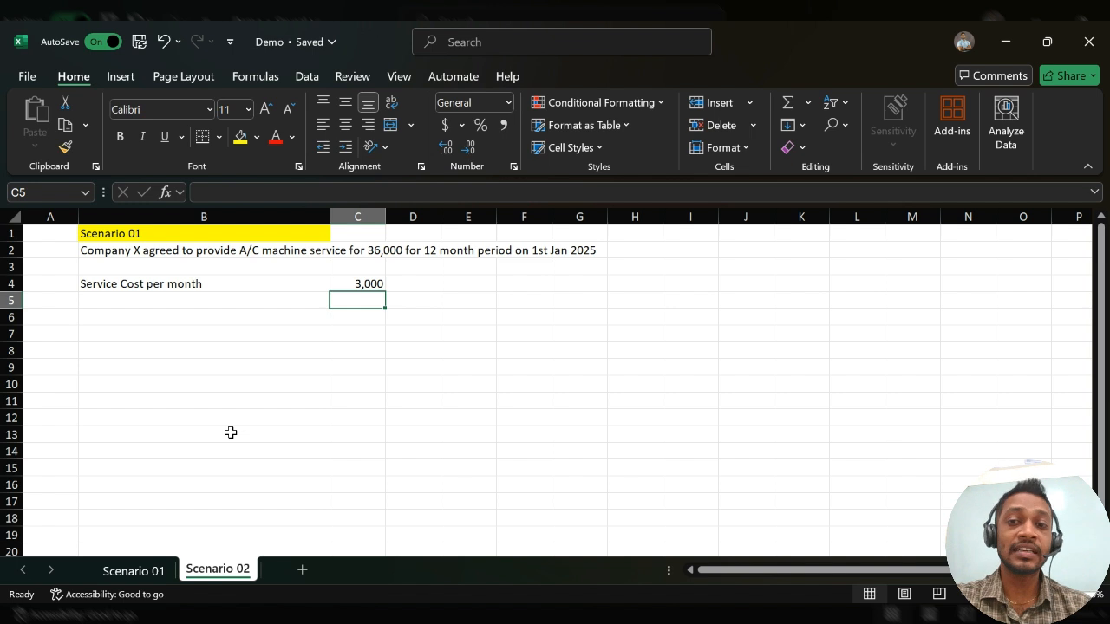
{"action": "left_click", "coordinate": [151, 570]}
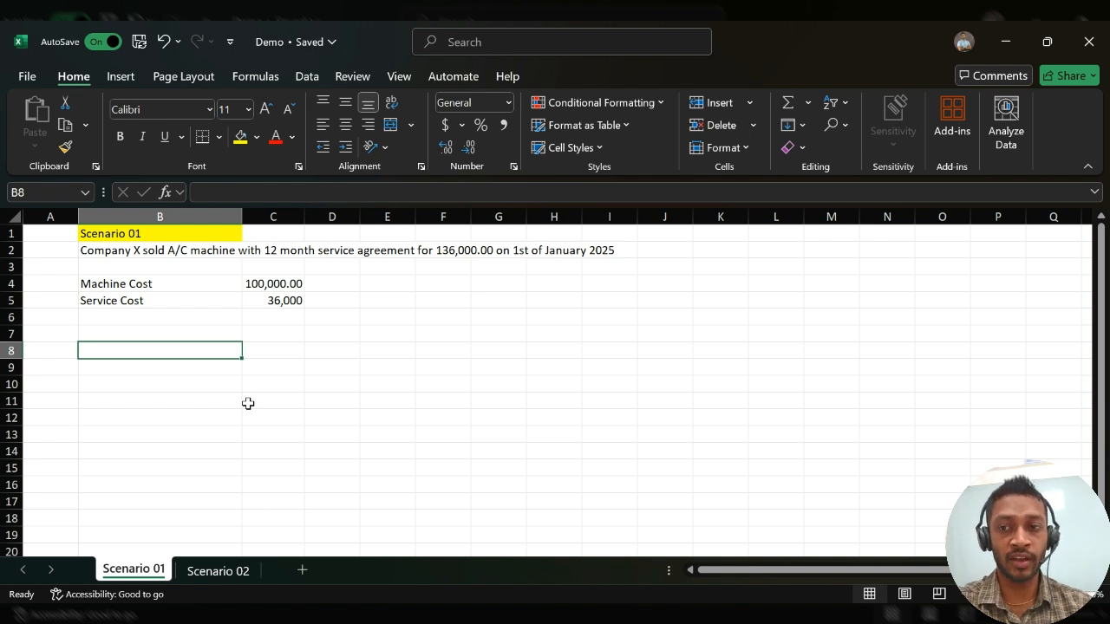
{"action": "left_click", "coordinate": [148, 283]}
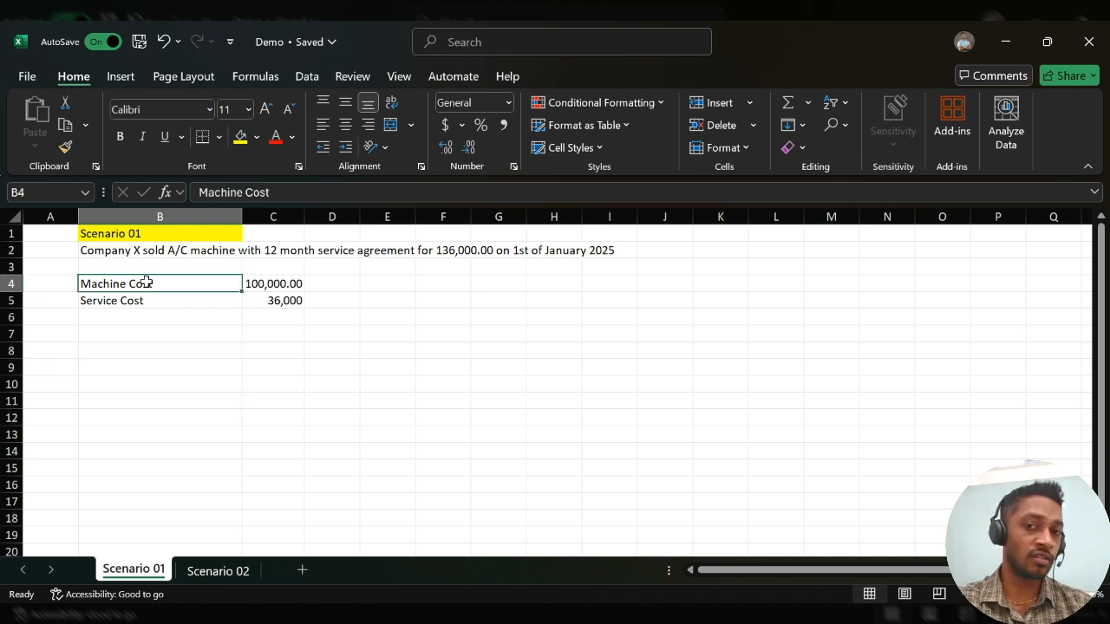
{"action": "left_click", "coordinate": [131, 301]}
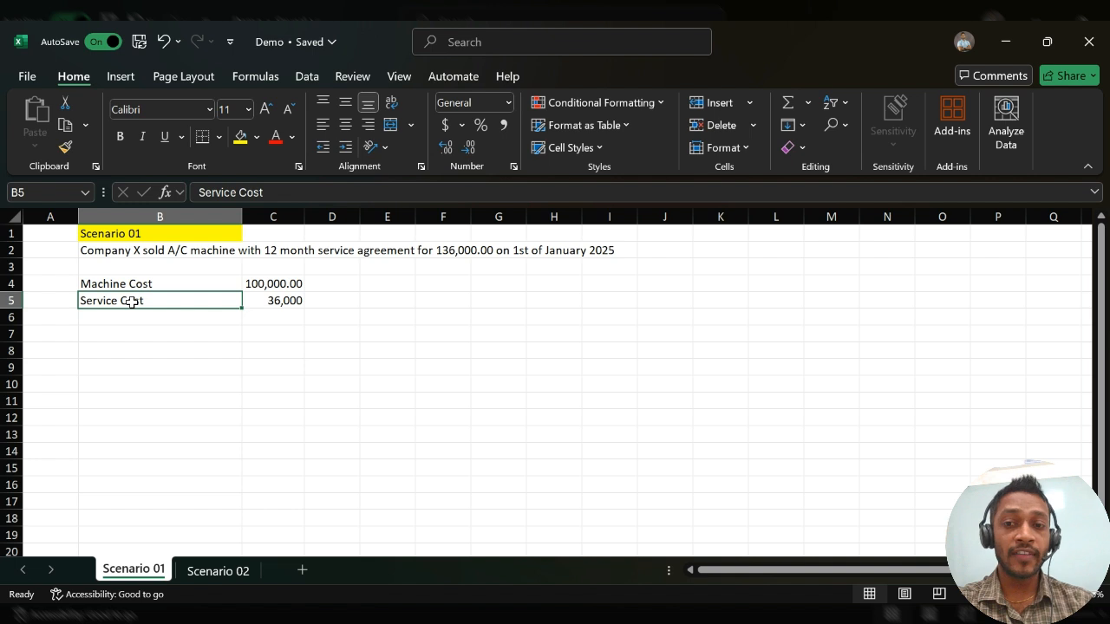
{"action": "left_click", "coordinate": [270, 297]}
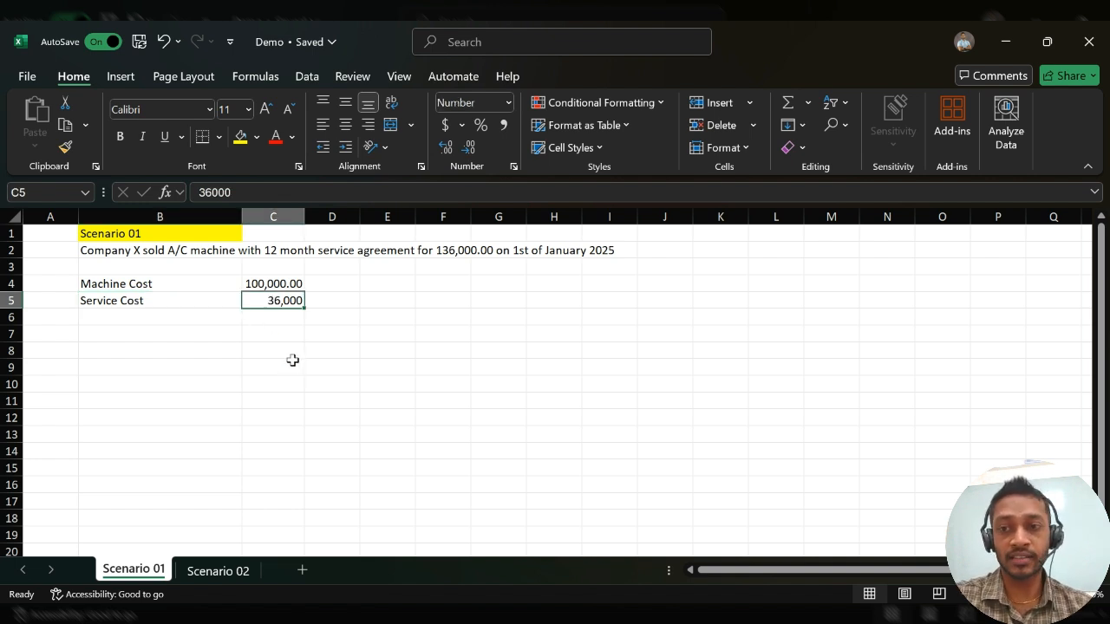
- Label B7 "Service cost for monht" and calculate the monthly amount beside it in C7 with =36000/12
{"action": "left_click", "coordinate": [143, 336]}
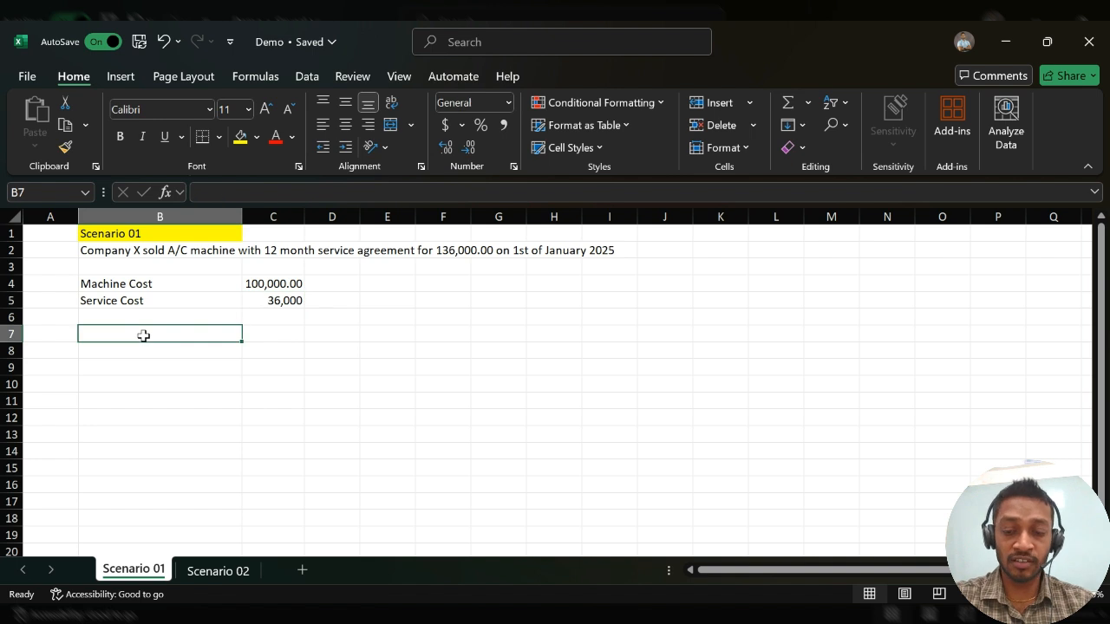
{"action": "type", "text": "Service "}
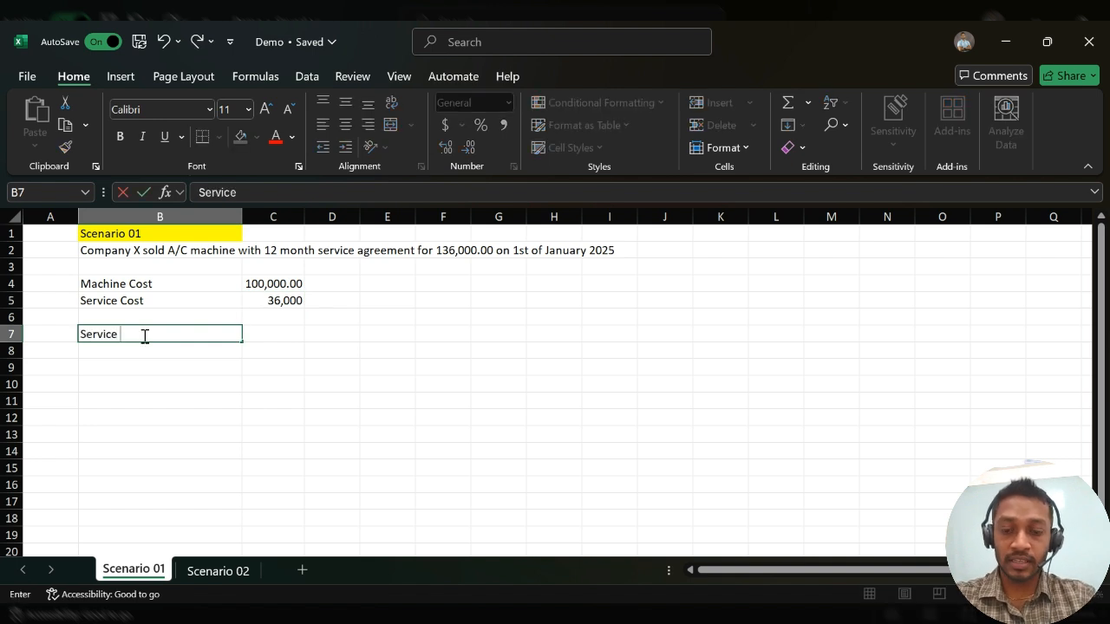
{"action": "type", "text": "cost for"}
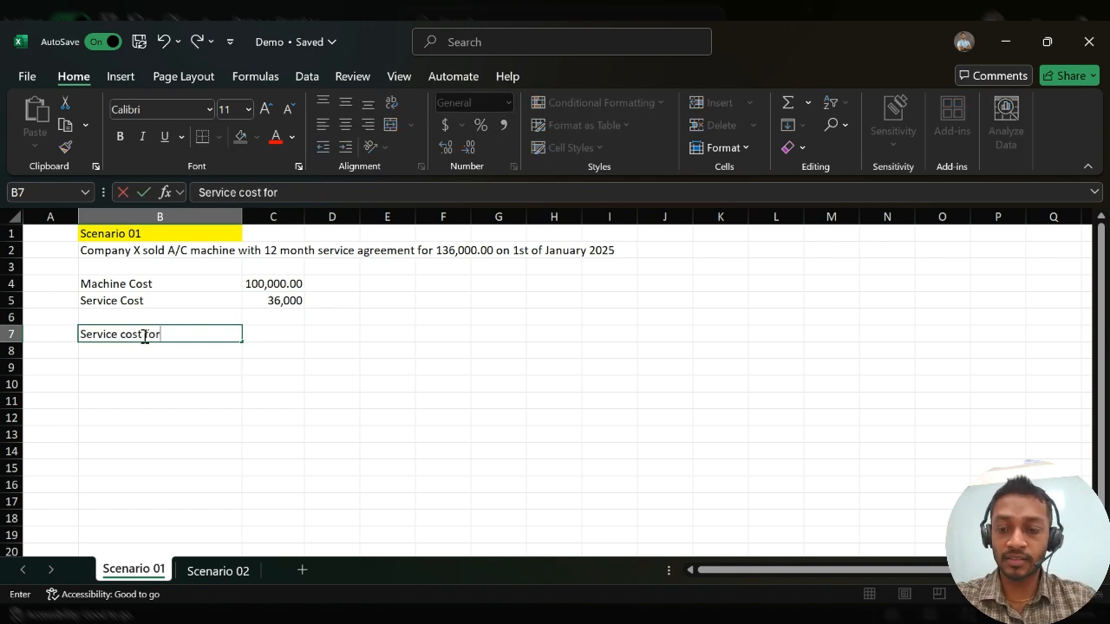
{"action": "type", "text": " monht"}
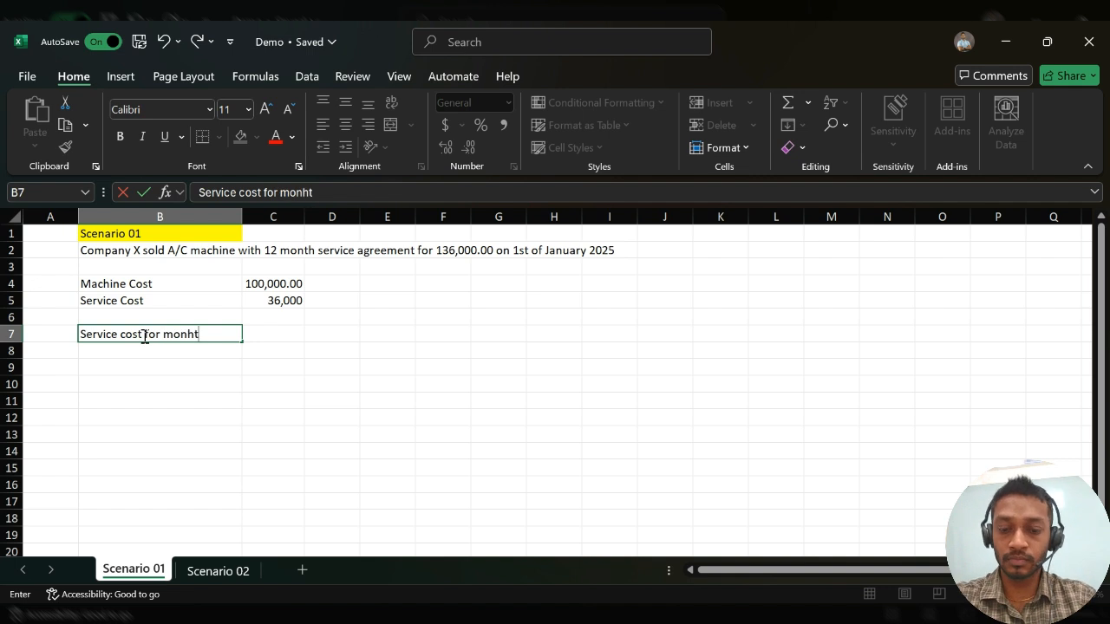
{"action": "key", "text": "Tab"}
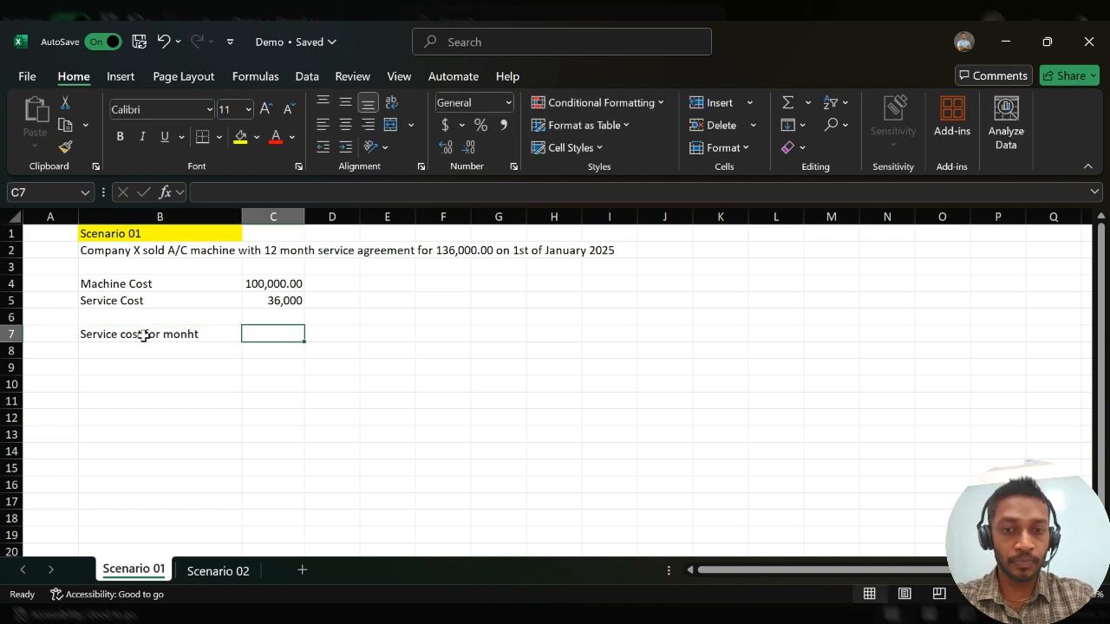
{"action": "type", "text": "=36"}
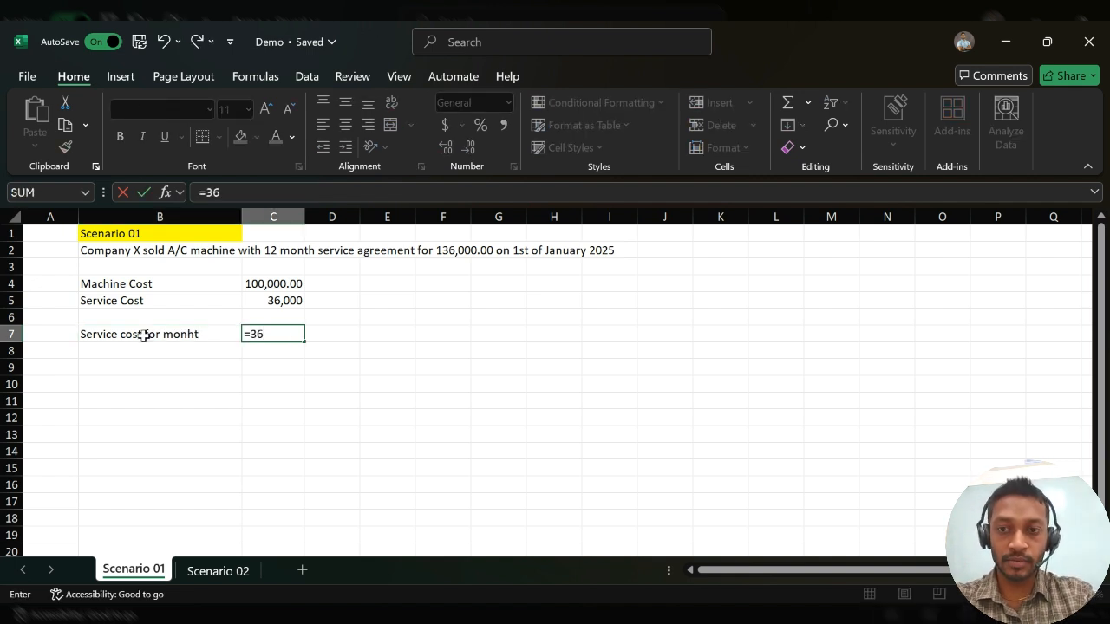
{"action": "type", "text": "000/12"}
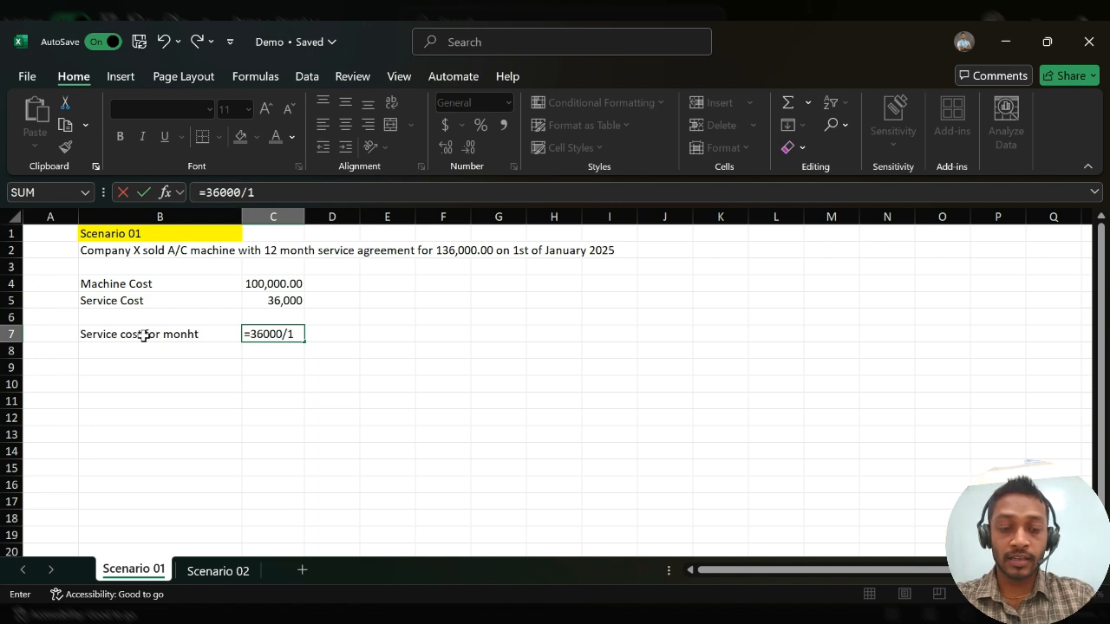
{"action": "key", "text": "Return"}
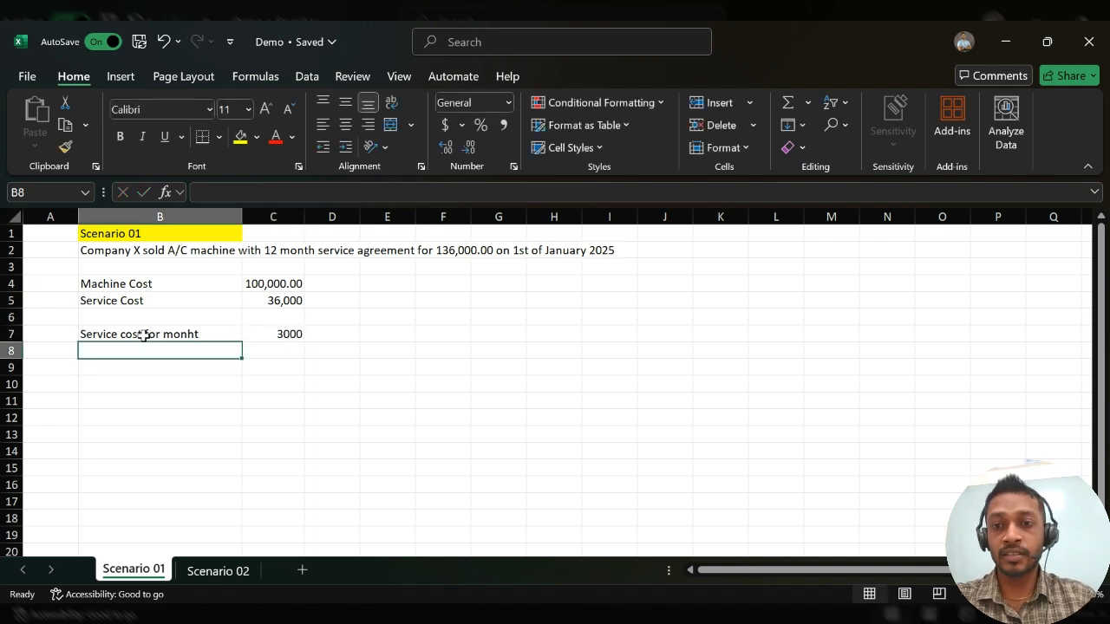
- Insert a blank row between the Machine Cost and Service Cost rows
{"action": "left_click", "coordinate": [284, 301]}
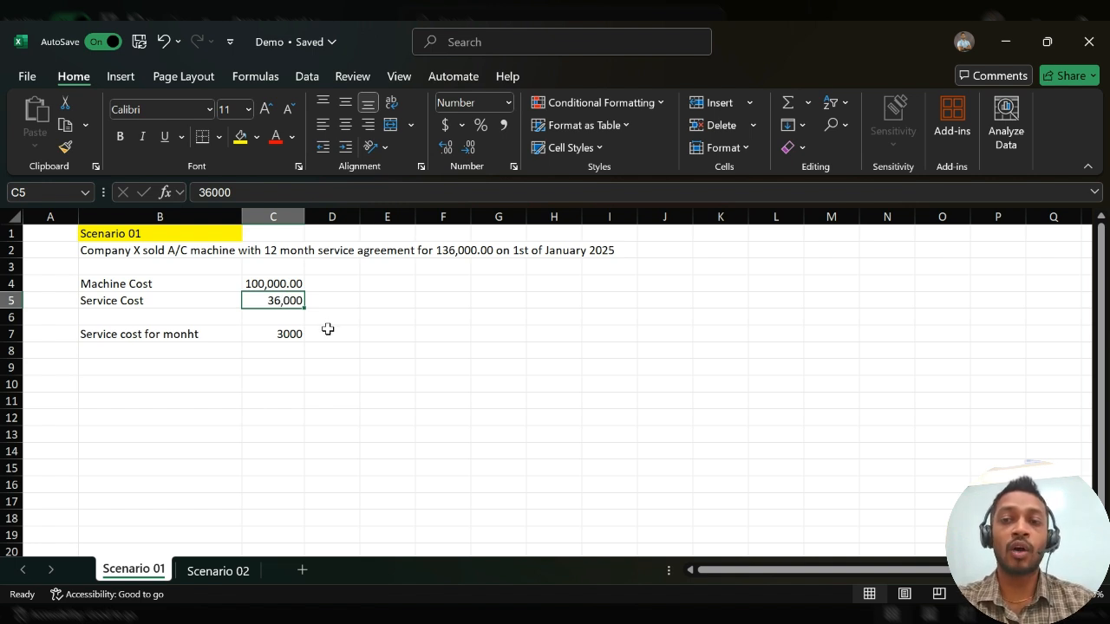
{"action": "left_click", "coordinate": [10, 300]}
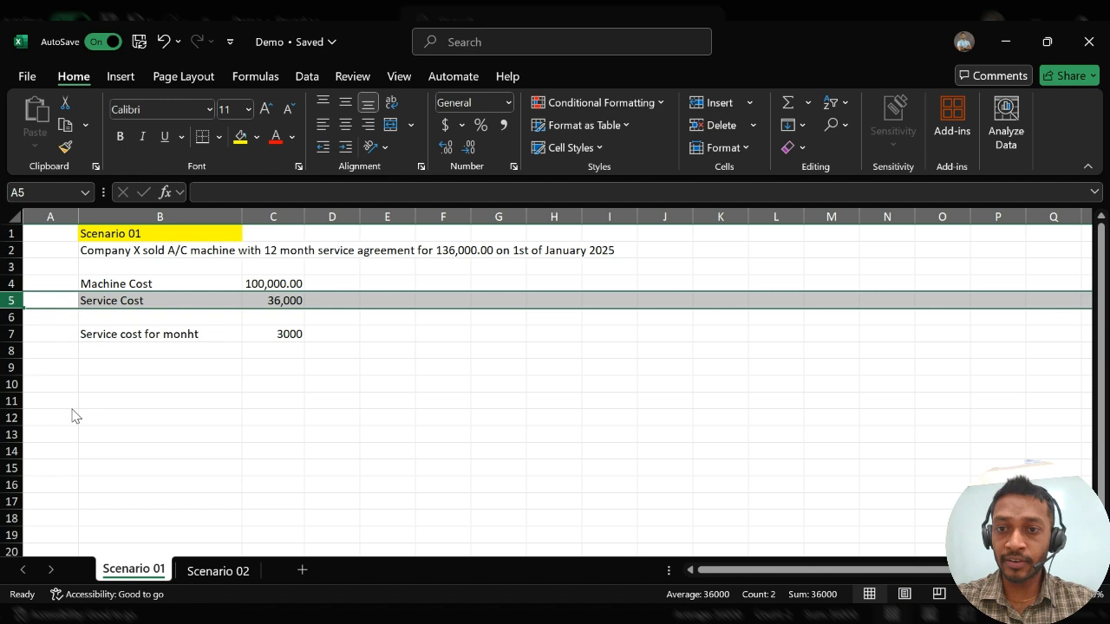
{"action": "key", "text": "ctrl+shift+plus"}
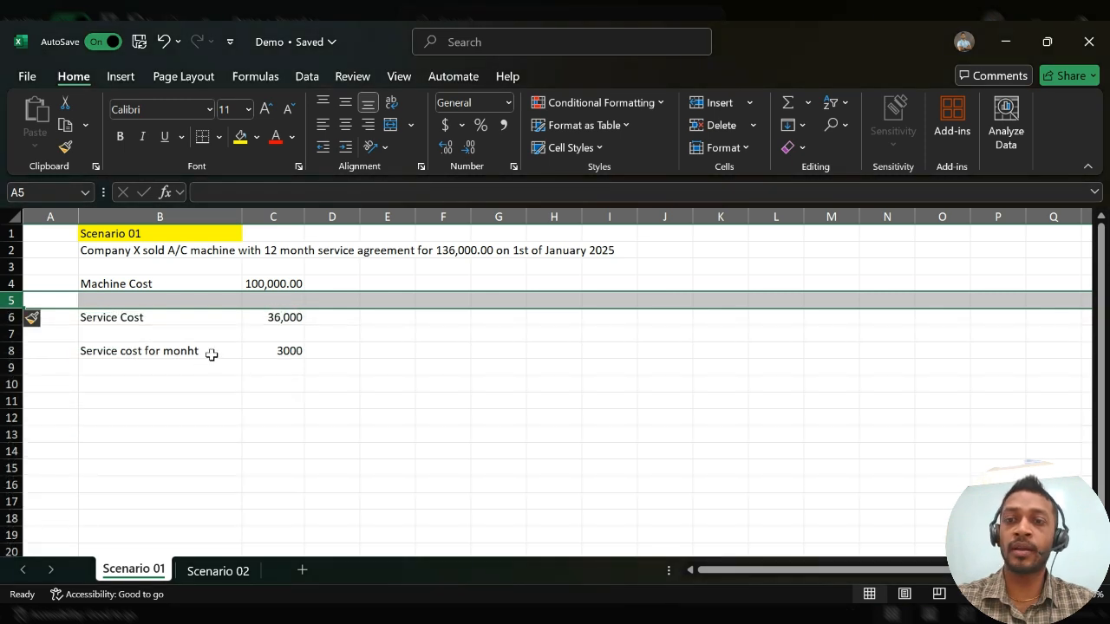
{"action": "left_click", "coordinate": [169, 284]}
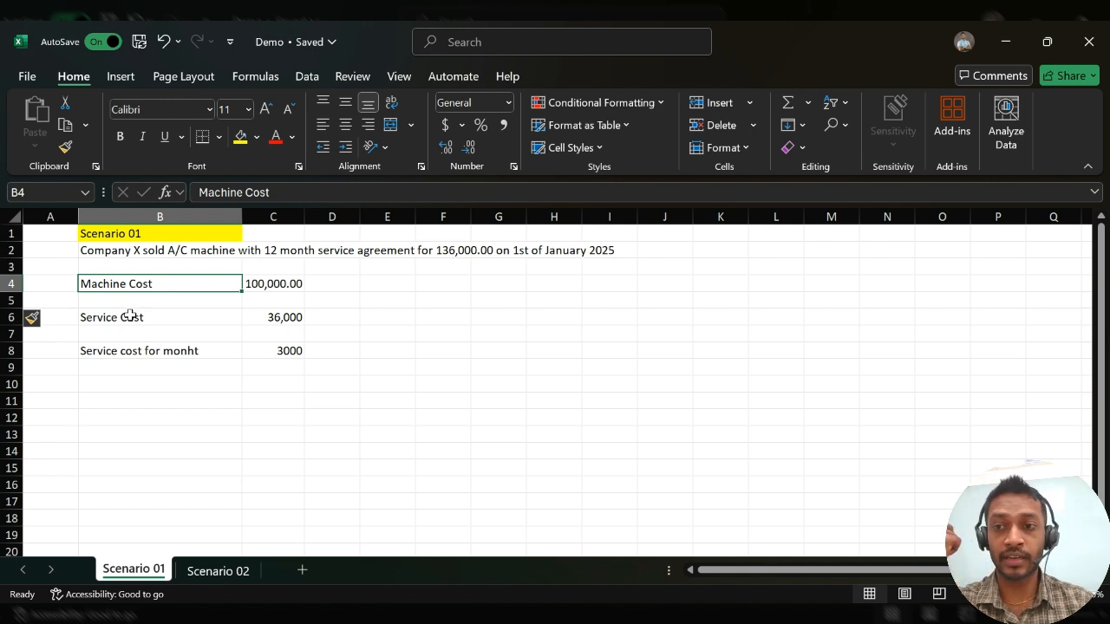
{"action": "left_click", "coordinate": [130, 316]}
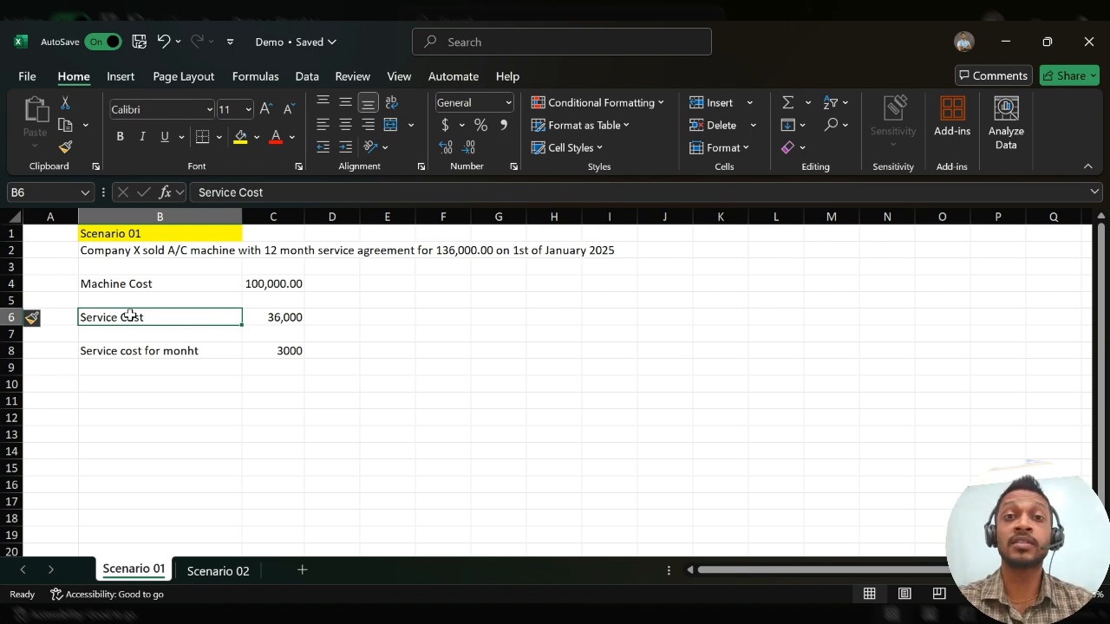
- Enter the debit line of the machine sale in row 4: Cash in E4, Dr in F4 and 100000 in H4
{"action": "left_click", "coordinate": [389, 282]}
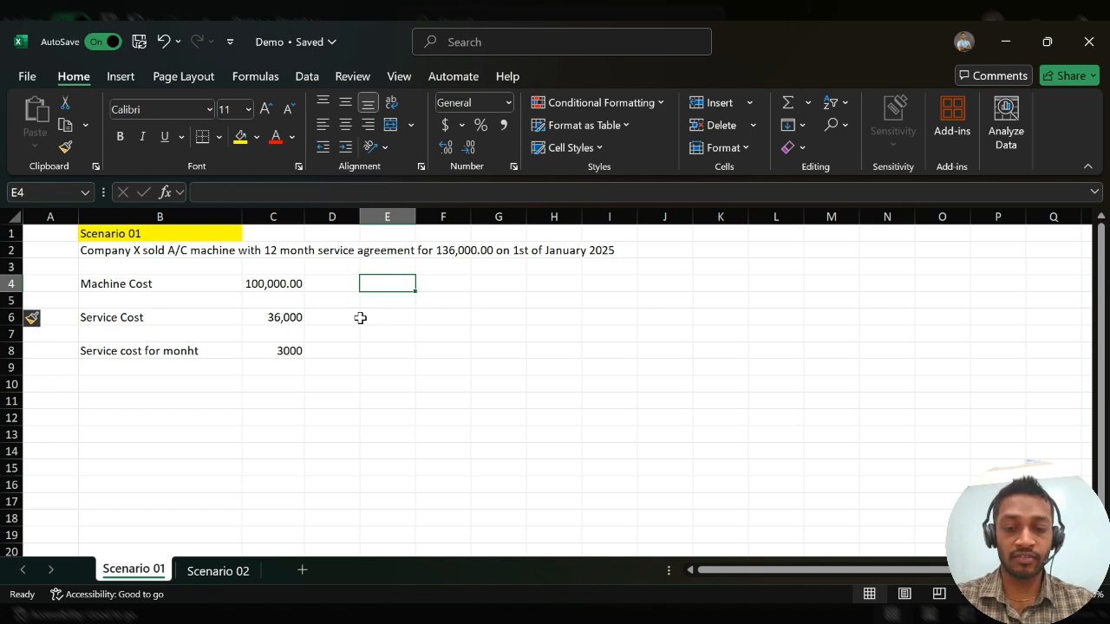
{"action": "type", "text": "C"}
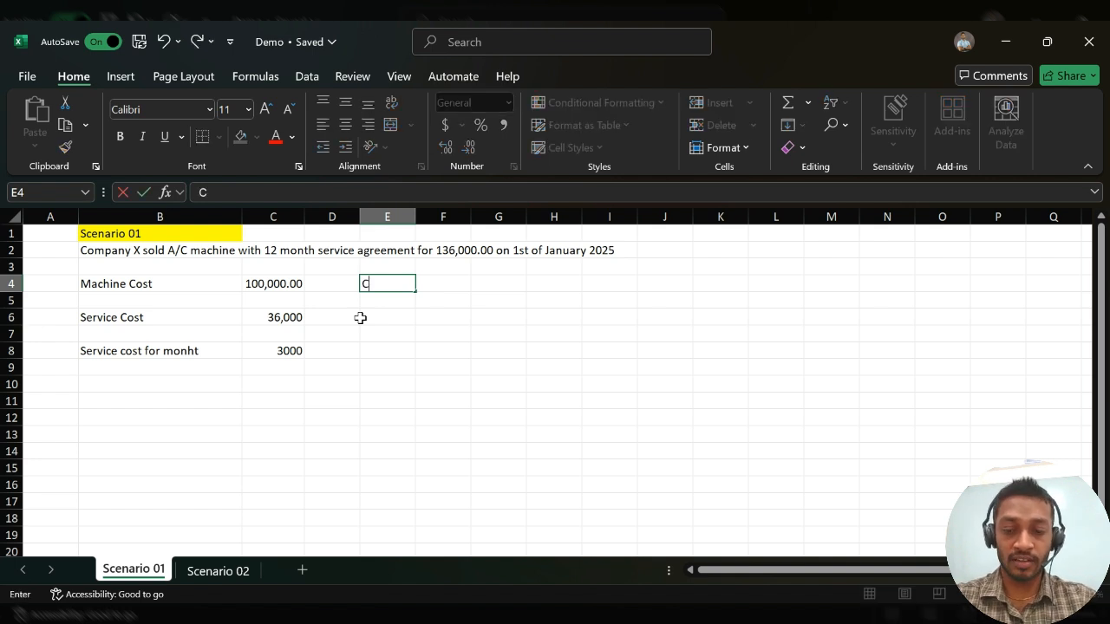
{"action": "type", "text": "ash"}
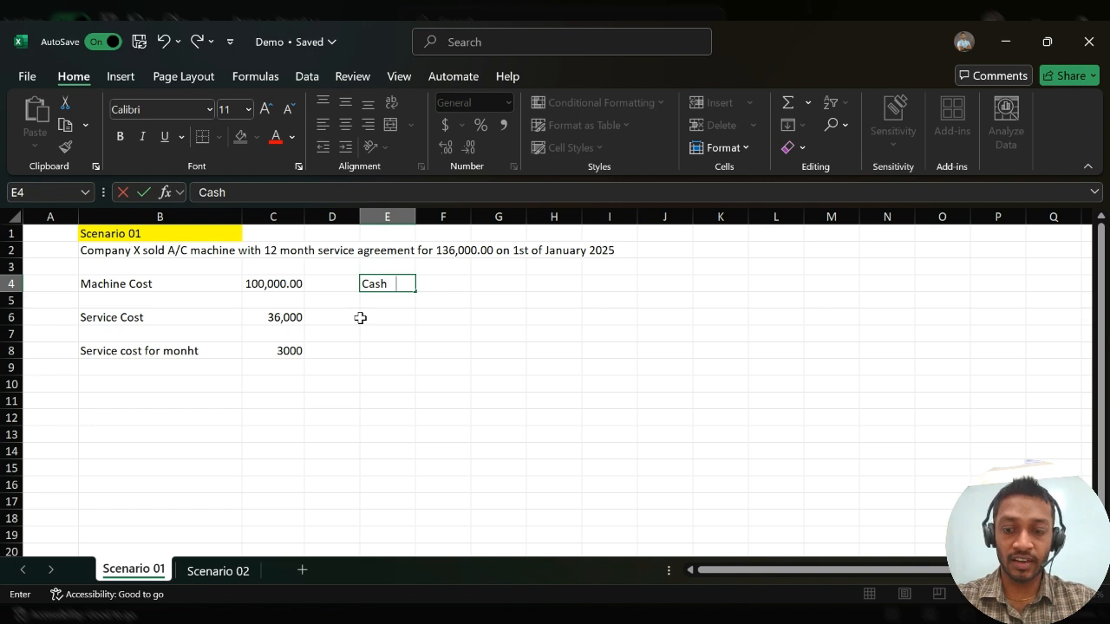
{"action": "key", "text": "Tab"}
{"action": "type", "text": "Dr"}
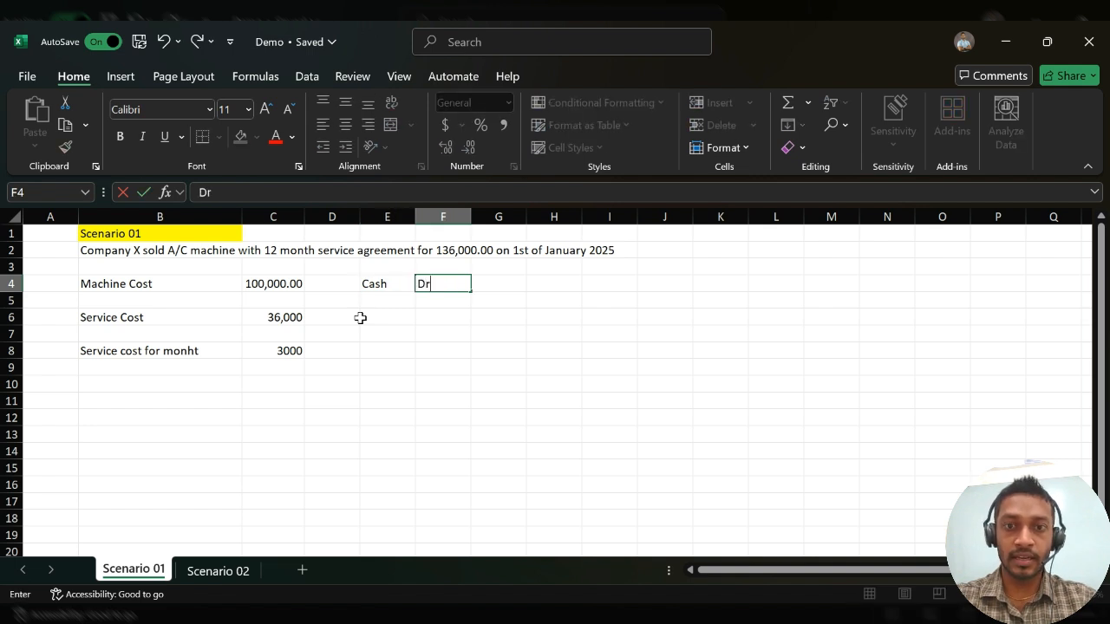
{"action": "key", "text": "Tab"}
{"action": "key", "text": "Tab"}
{"action": "type", "text": "100000"}
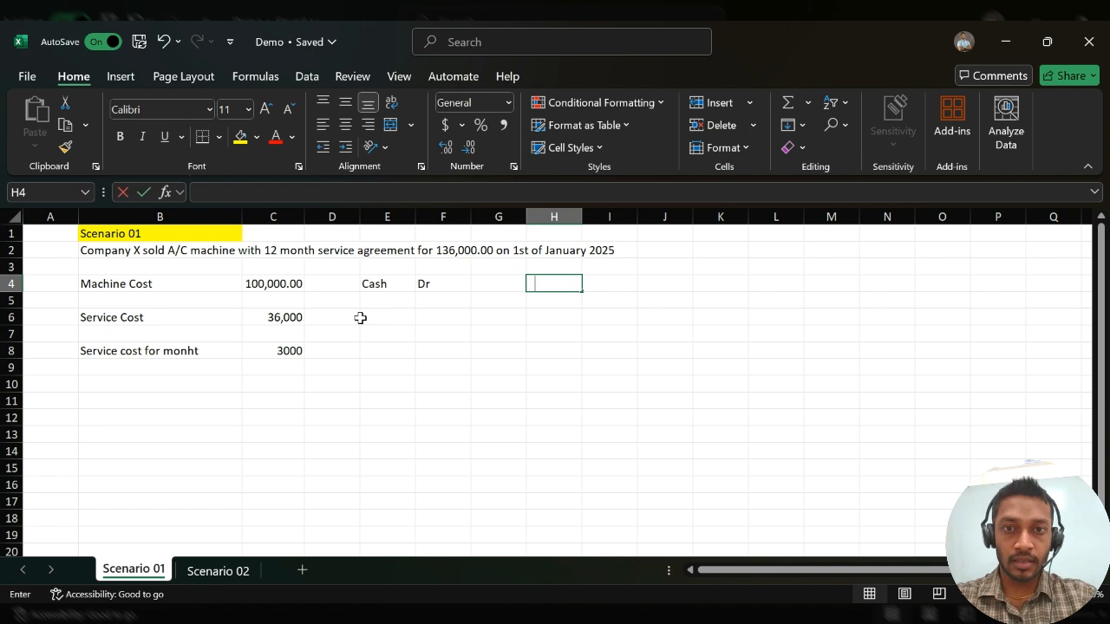
{"action": "left_click", "coordinate": [387, 383]}
- Enter the credit line of the machine sale in row 5: Revenue in F5, cr in G5 and 100000 in I5
{"action": "left_click", "coordinate": [426, 302]}
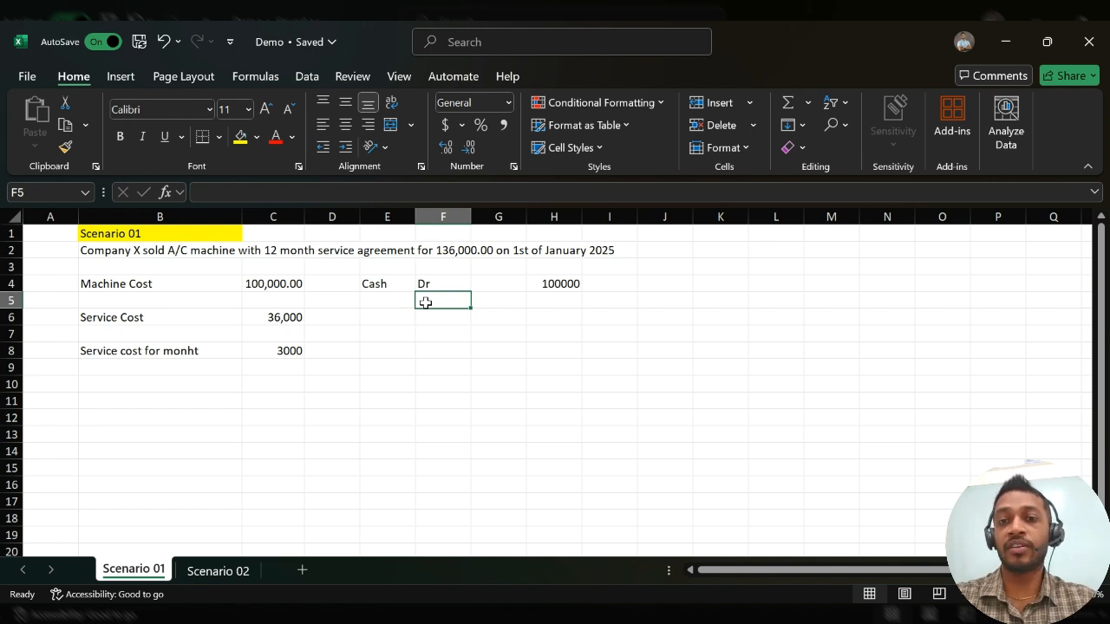
{"action": "type", "text": "Revenue"}
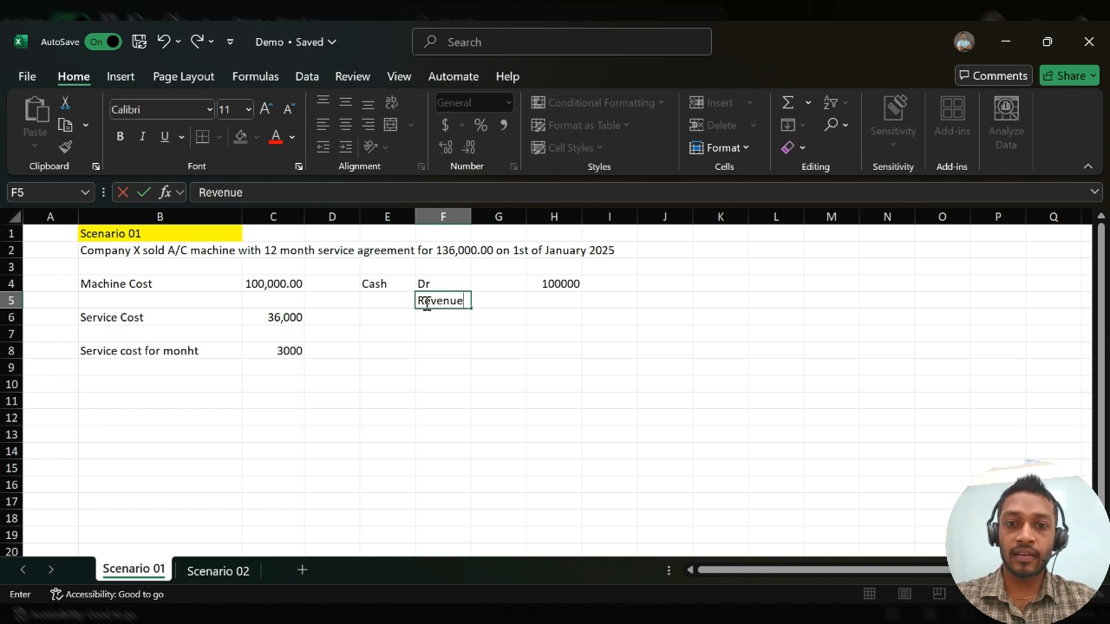
{"action": "key", "text": "Tab"}
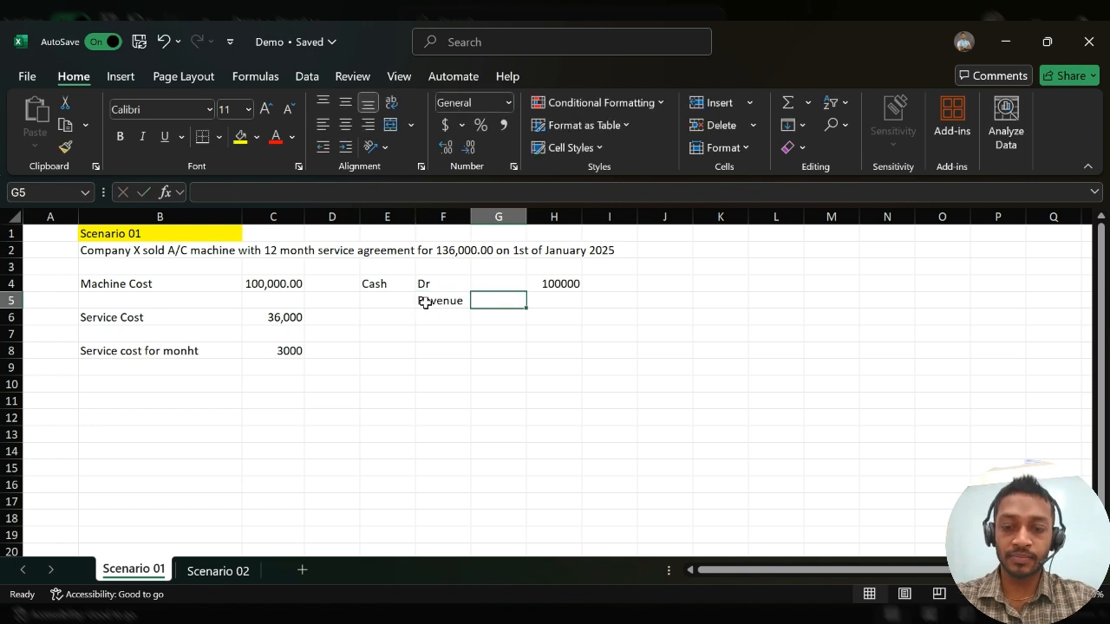
{"action": "type", "text": "cr"}
{"action": "key", "text": "Tab"}
{"action": "key", "text": "Tab"}
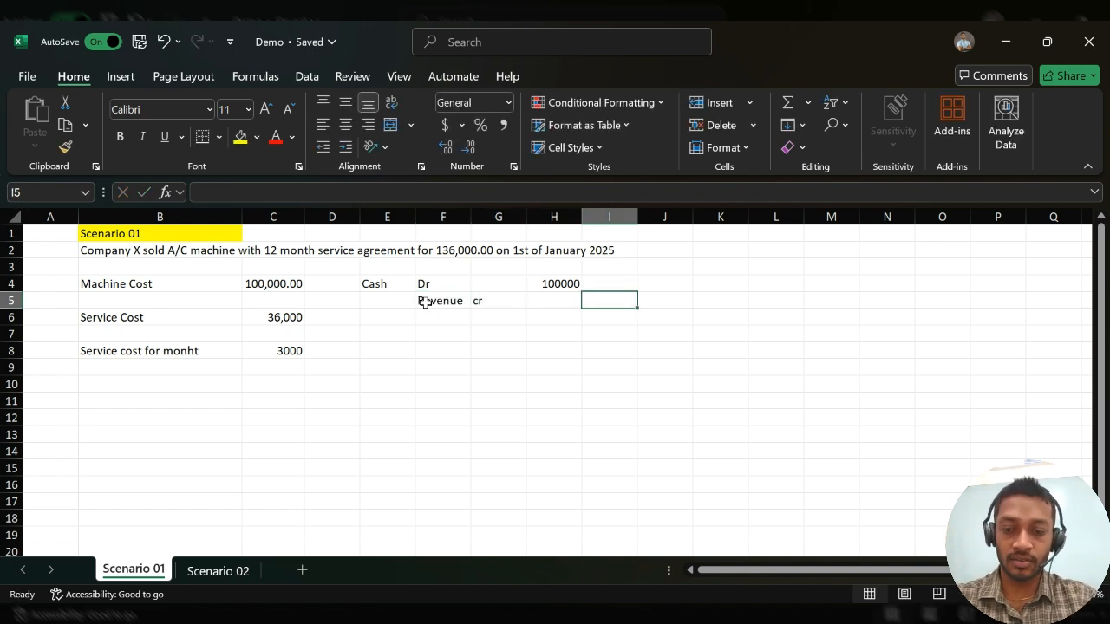
{"action": "type", "text": "q"}
{"action": "key", "text": "BackSpace"}
{"action": "type", "text": "100"}
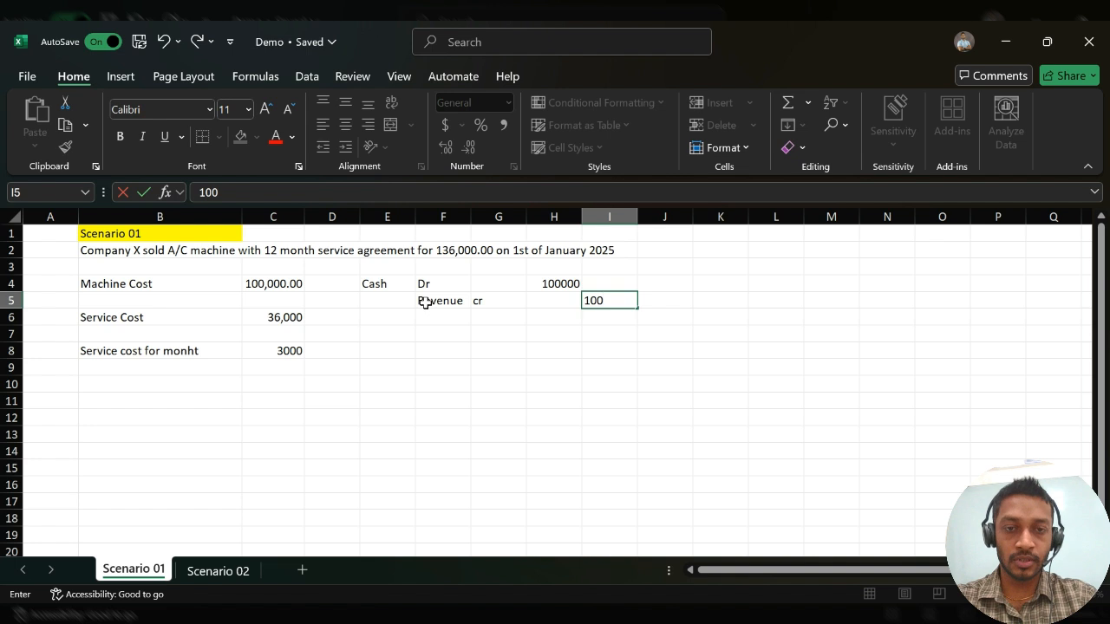
{"action": "type", "text": "000"}
{"action": "key", "text": "ctrl+Return"}
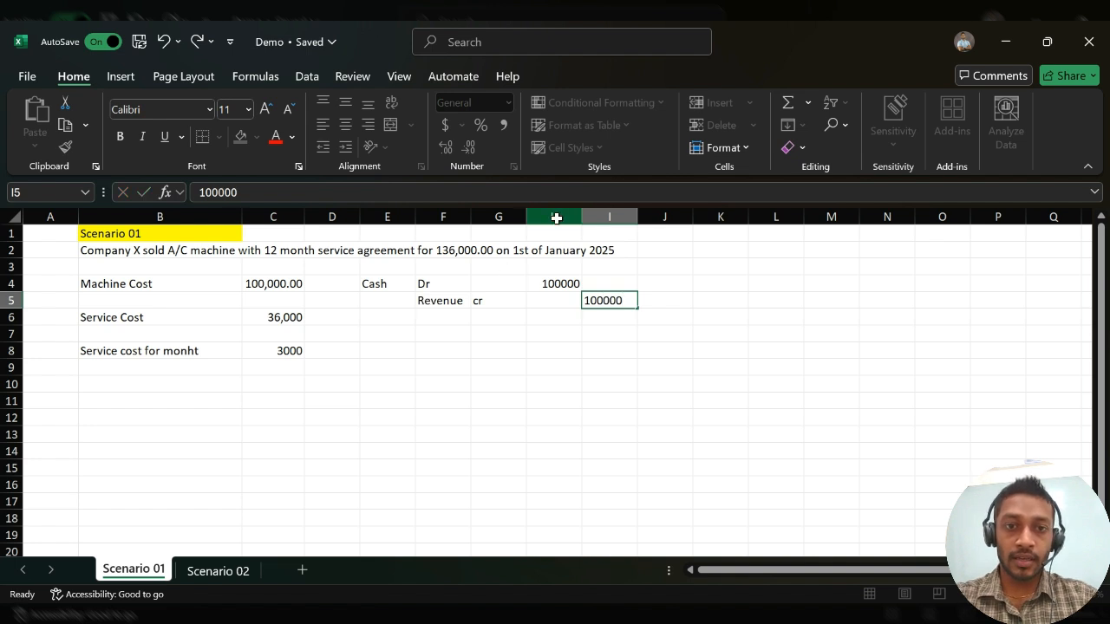
- Apply the comma number style to the debit and credit amount columns H and I
{"action": "left_click_drag", "start_coordinate": [557, 218], "coordinate": [609, 218]}
{"action": "left_click", "coordinate": [505, 127]}
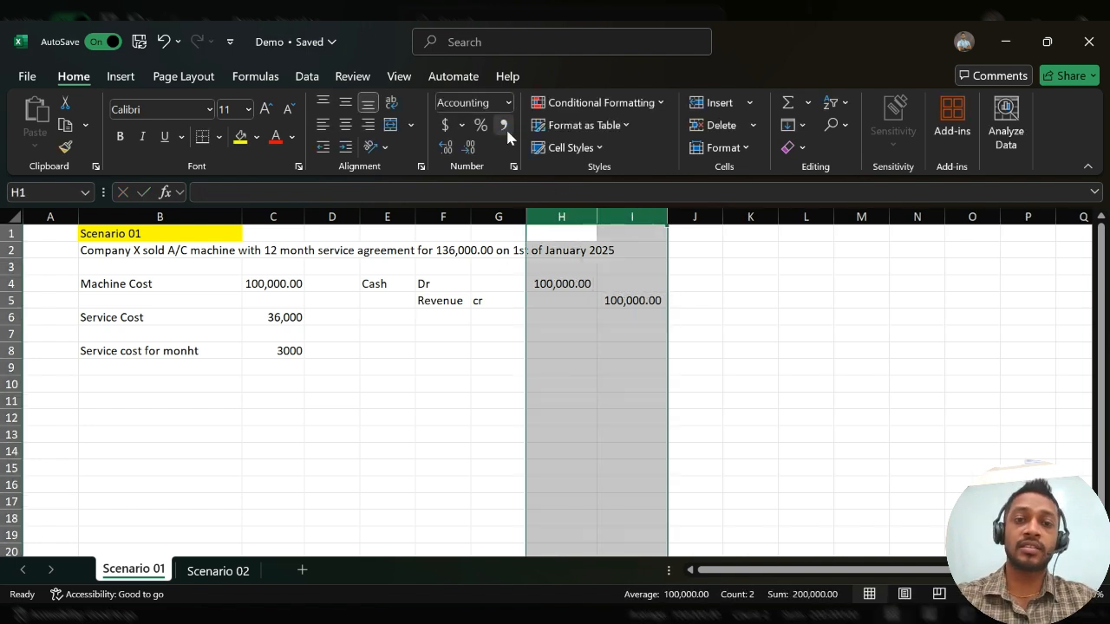
{"action": "left_click", "coordinate": [604, 347]}
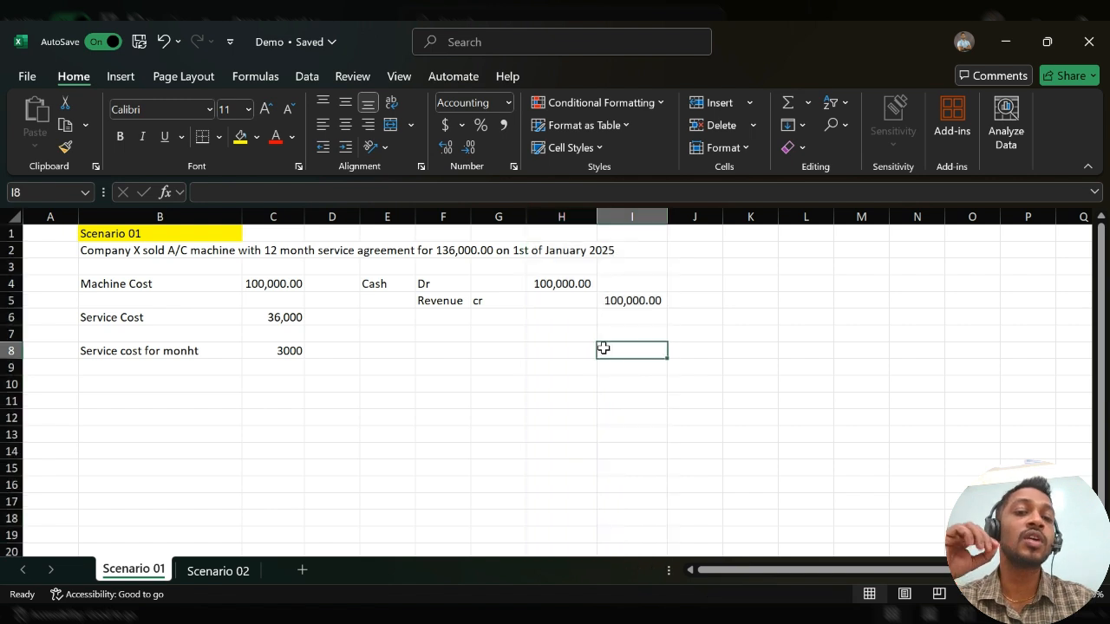
{"action": "left_click", "coordinate": [275, 312]}
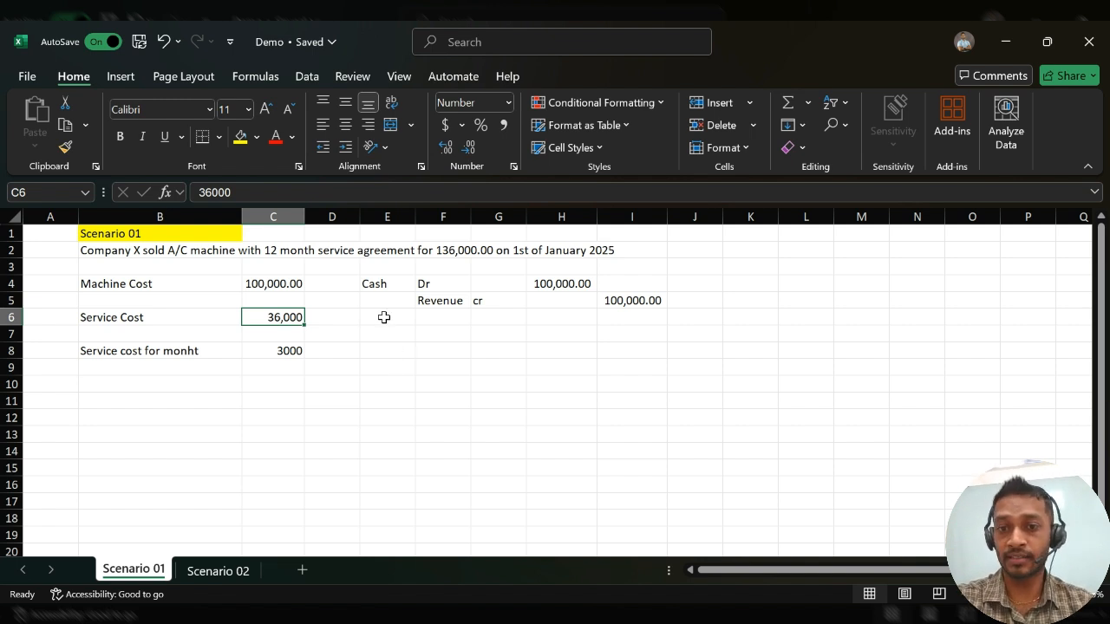
{"action": "left_click", "coordinate": [385, 317]}
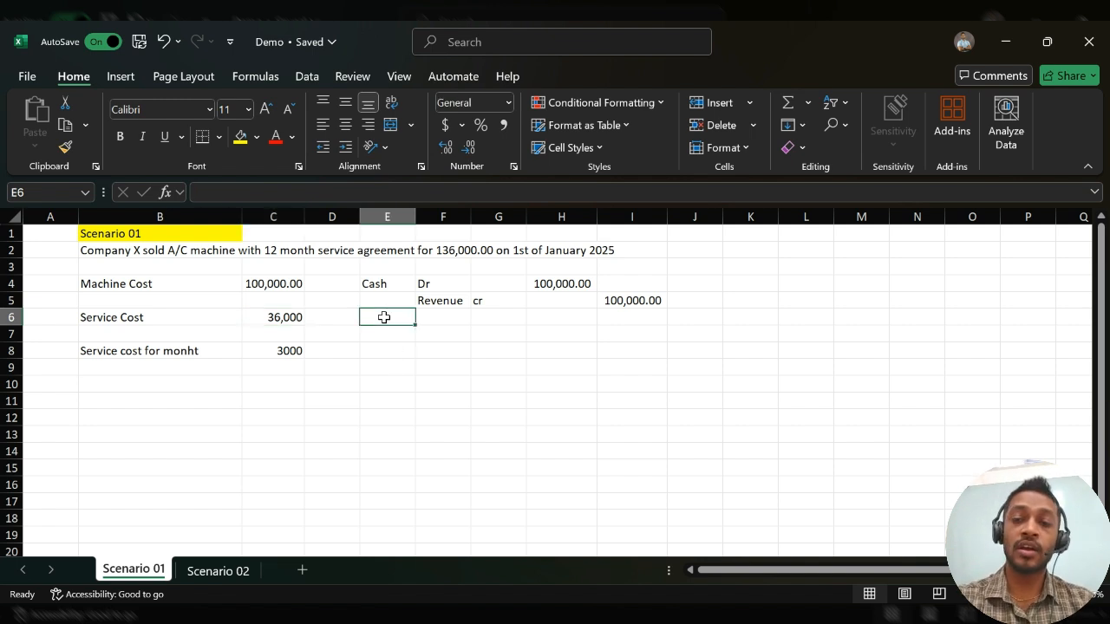
{"action": "left_click", "coordinate": [284, 282]}
{"action": "key", "text": "ctrl+z"}
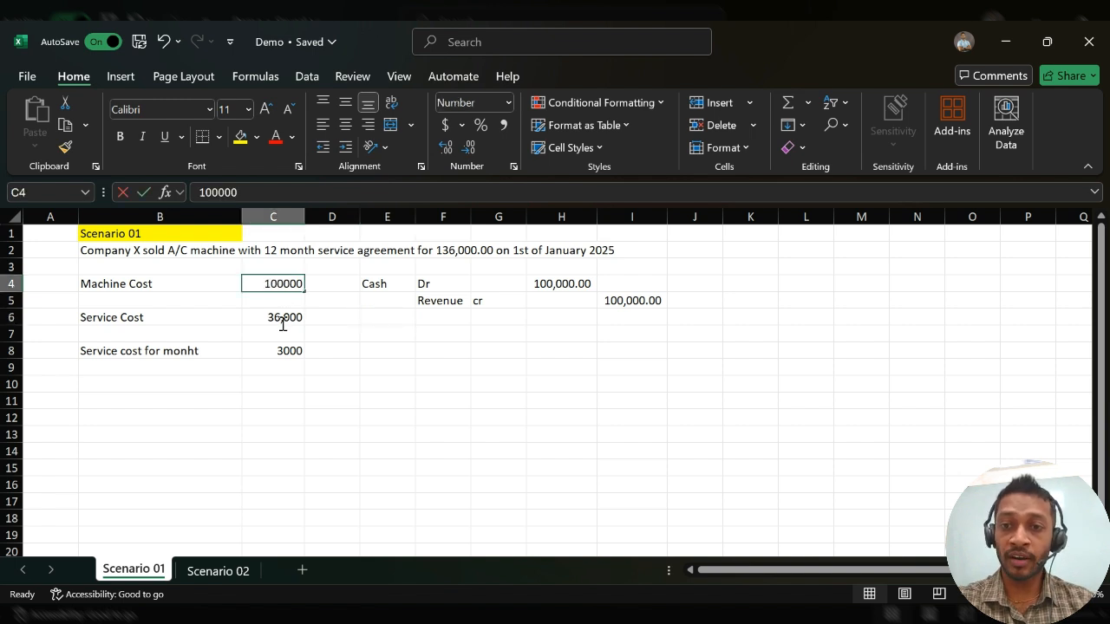
{"action": "double_click", "coordinate": [348, 324]}
{"action": "key", "text": "Escape"}
{"action": "key", "text": "ctrl+y"}
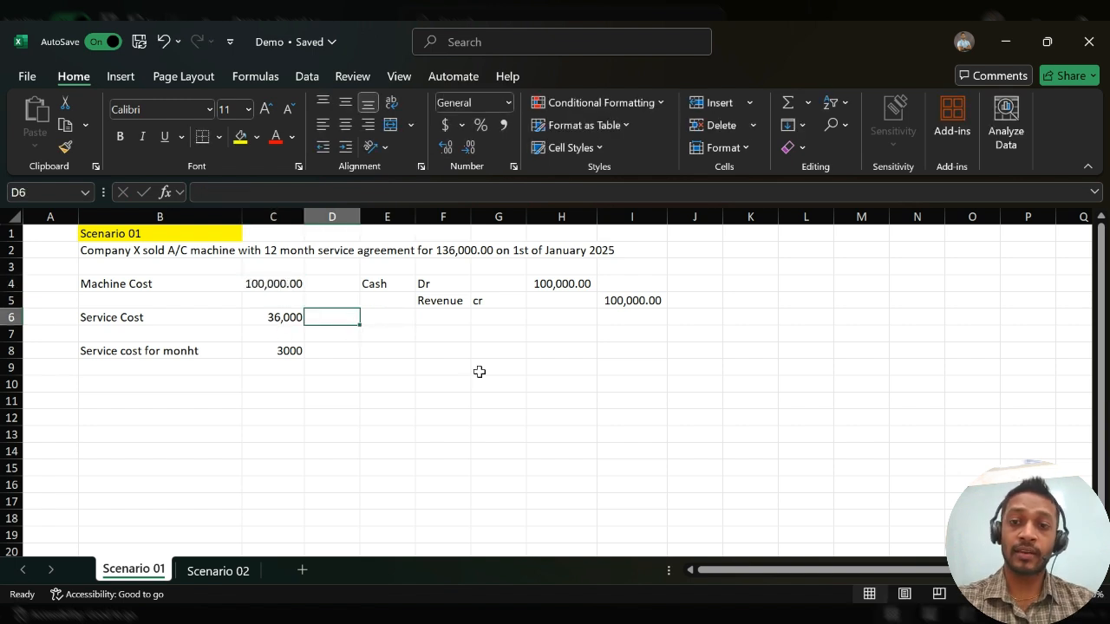
- Enter the debit line of the service agreement in row 6: Cash in E6, Dr in F6 and 36000 in H6
{"action": "left_click", "coordinate": [393, 316]}
{"action": "type", "text": "Cash"}
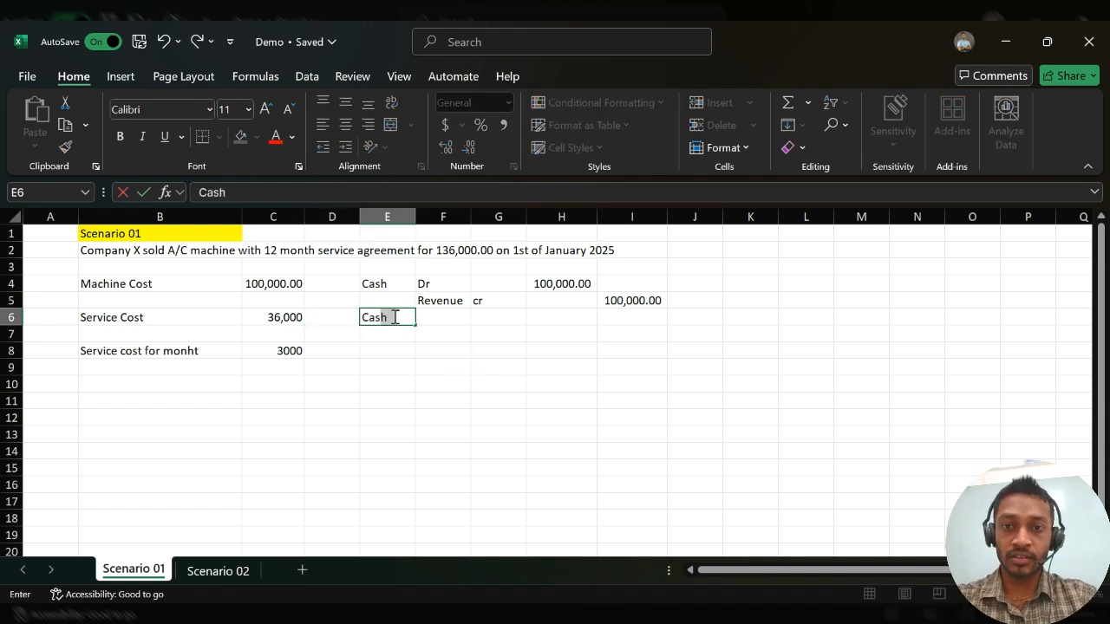
{"action": "key", "text": "Tab"}
{"action": "type", "text": "dr"}
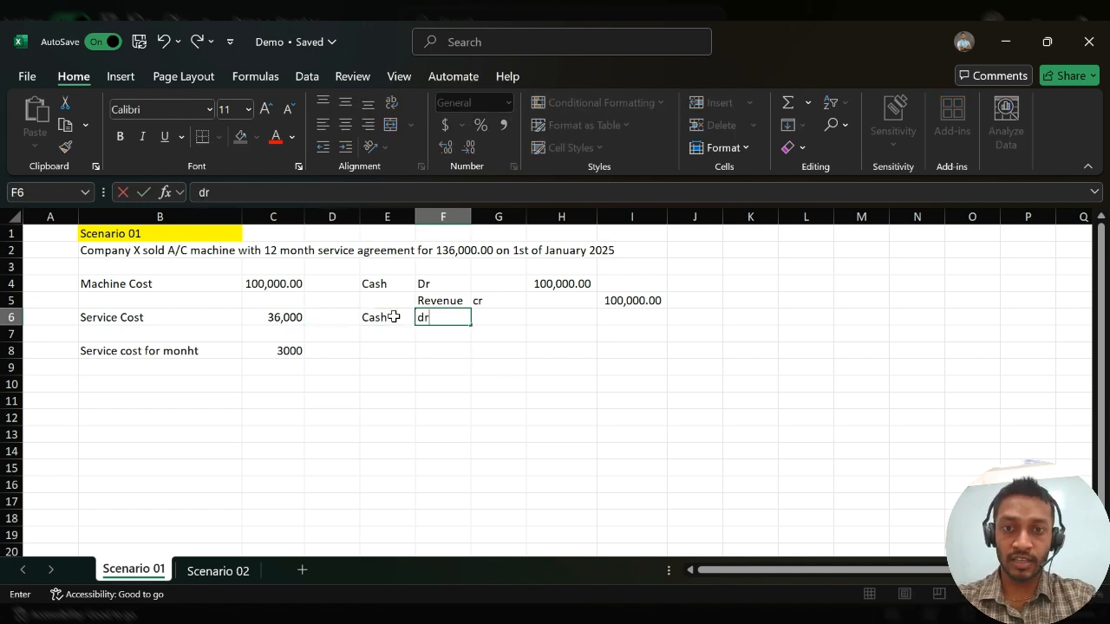
{"action": "key", "text": "Tab"}
{"action": "key", "text": "Left"}
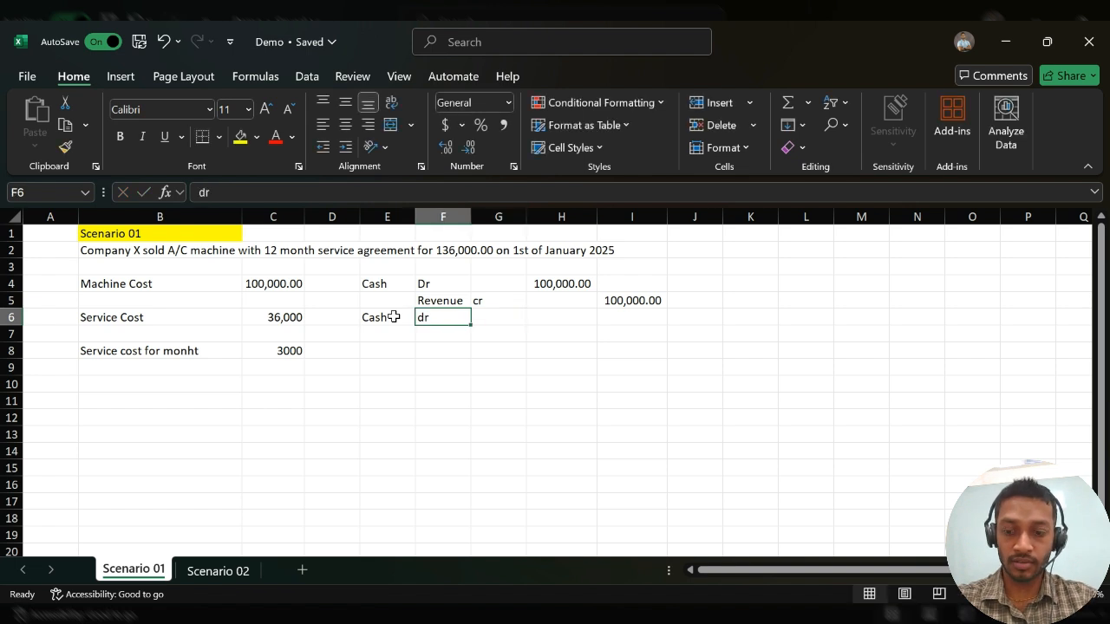
{"action": "type", "text": "Dr"}
{"action": "key", "text": "Tab"}
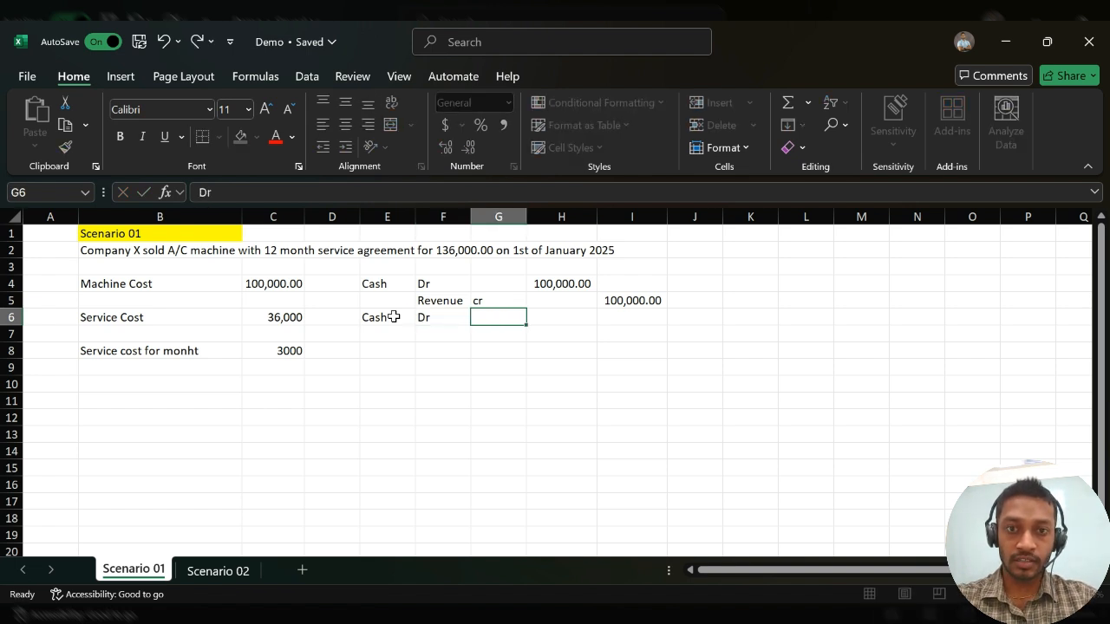
{"action": "key", "text": "Tab"}
{"action": "type", "text": "3"}
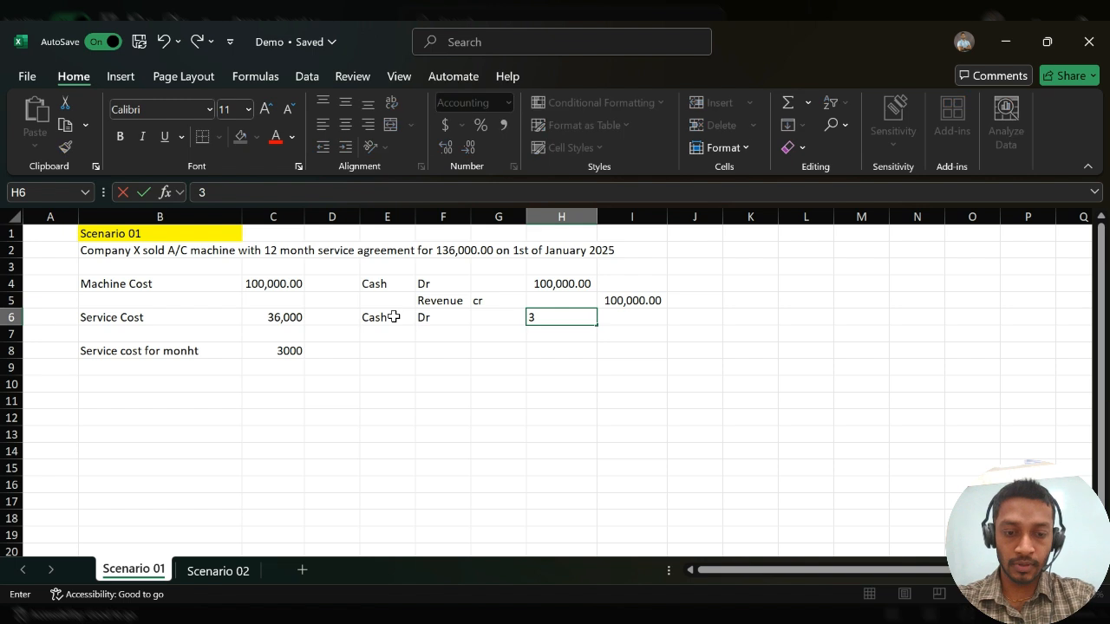
{"action": "type", "text": "6000"}
{"action": "key", "text": "Return"}
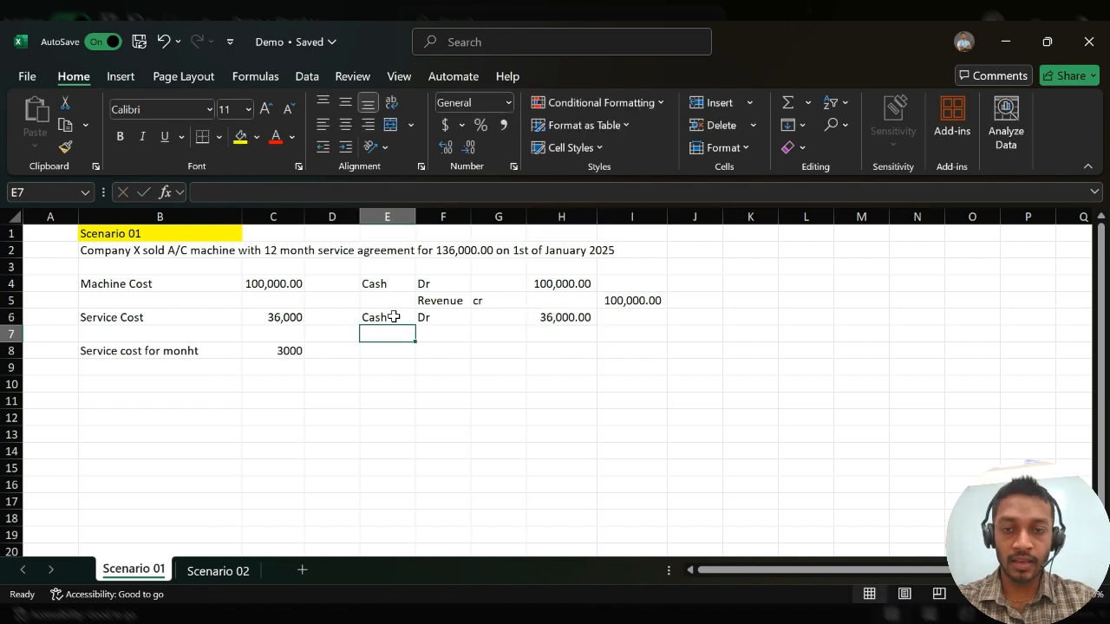
- Enter the credit line of the service agreement in row 7: Deffered Revenue in F7, Cr in G7 and 36000 in I7
{"action": "left_click", "coordinate": [439, 330]}
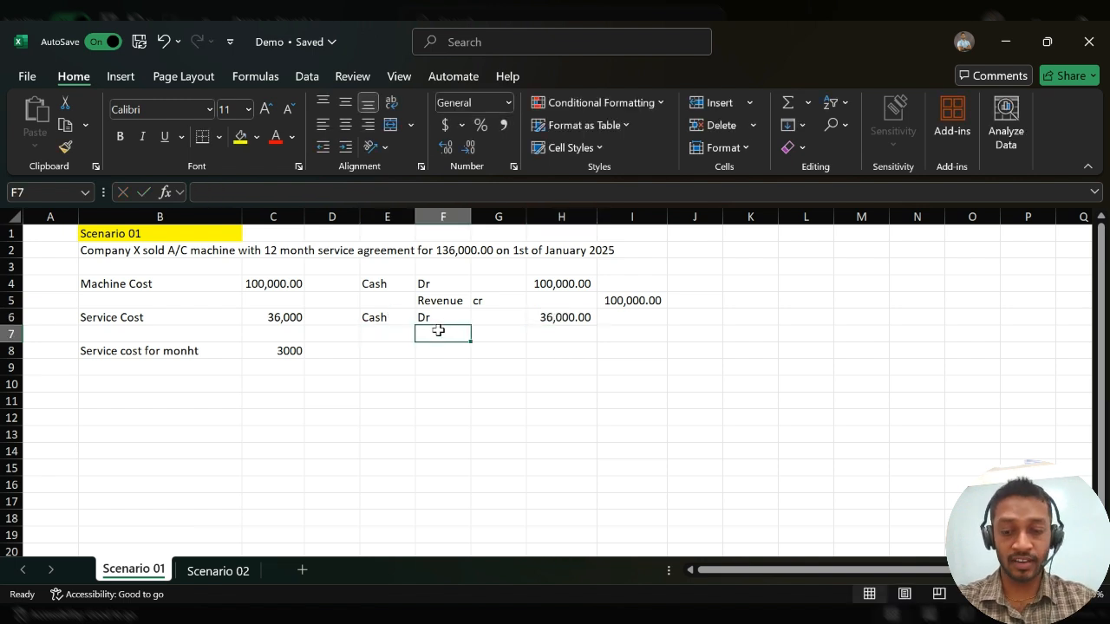
{"action": "type", "text": "Deffere"}
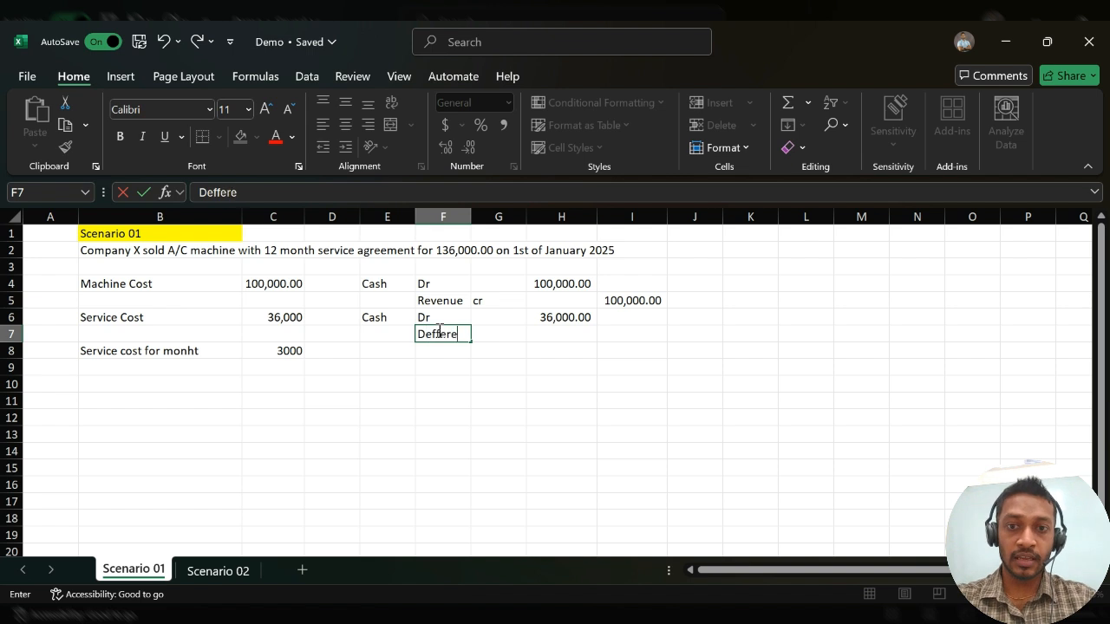
{"action": "type", "text": "d Revenue"}
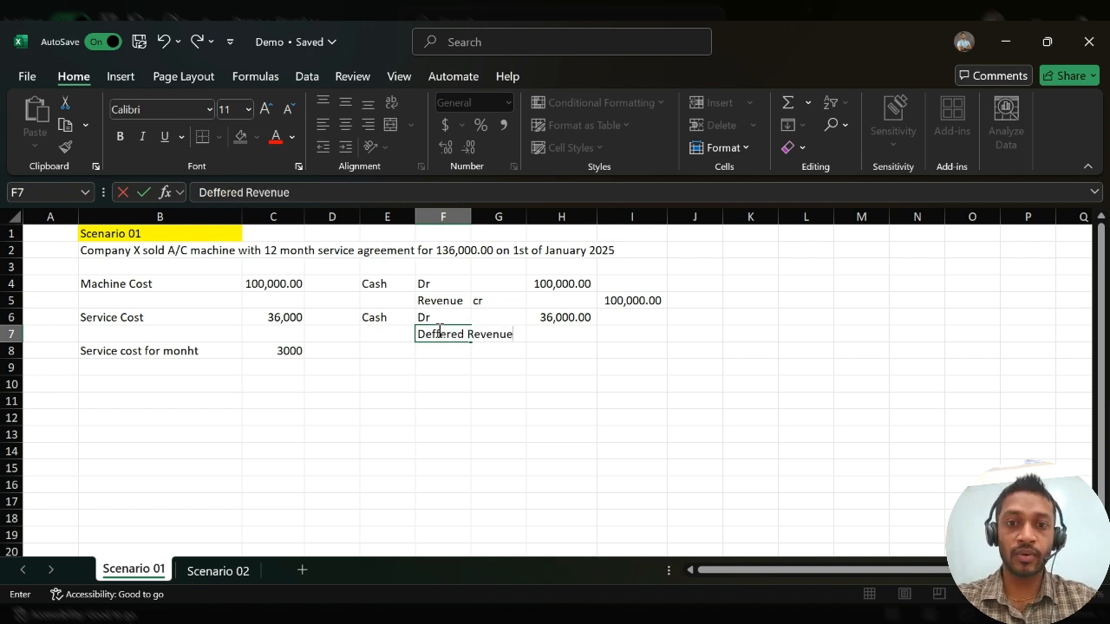
{"action": "key", "text": "Tab"}
{"action": "type", "text": "Cr"}
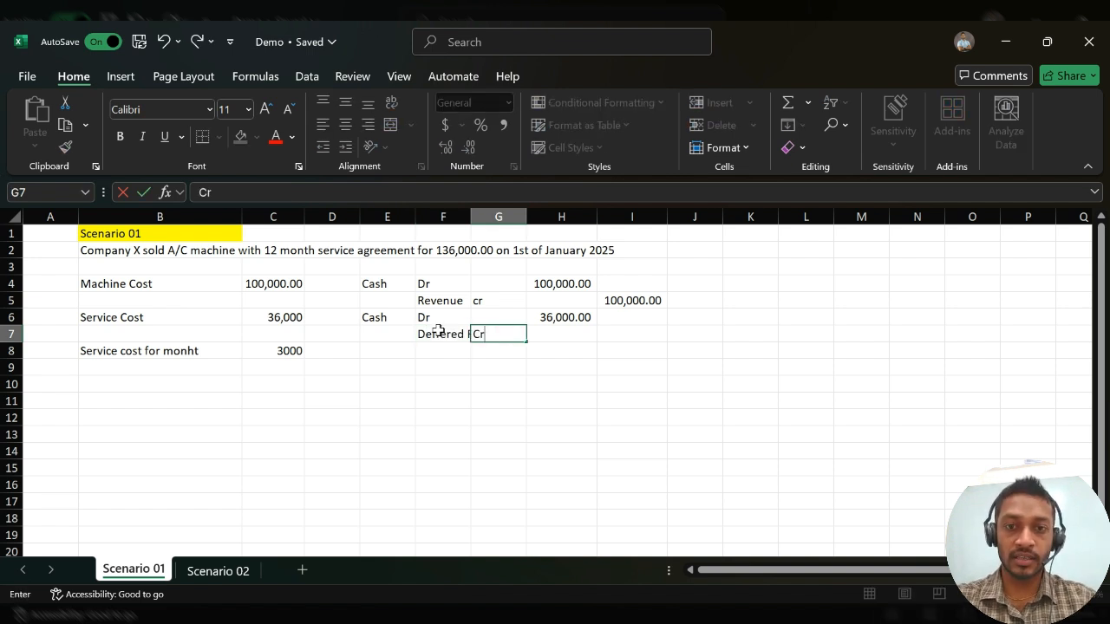
{"action": "key", "text": "Tab"}
{"action": "key", "text": "Tab"}
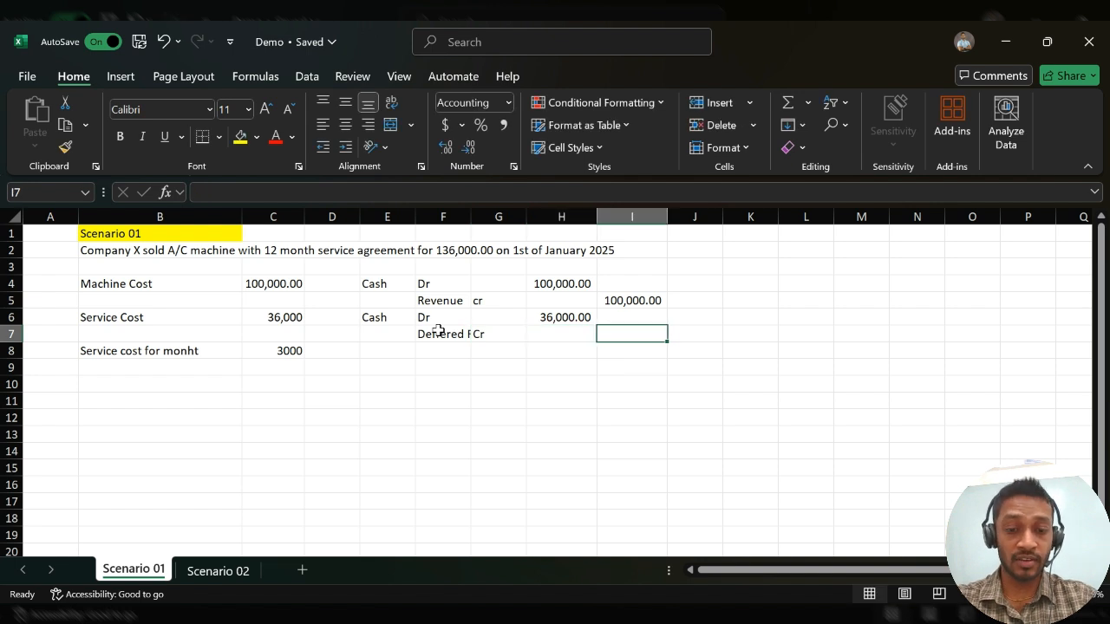
{"action": "type", "text": "36000"}
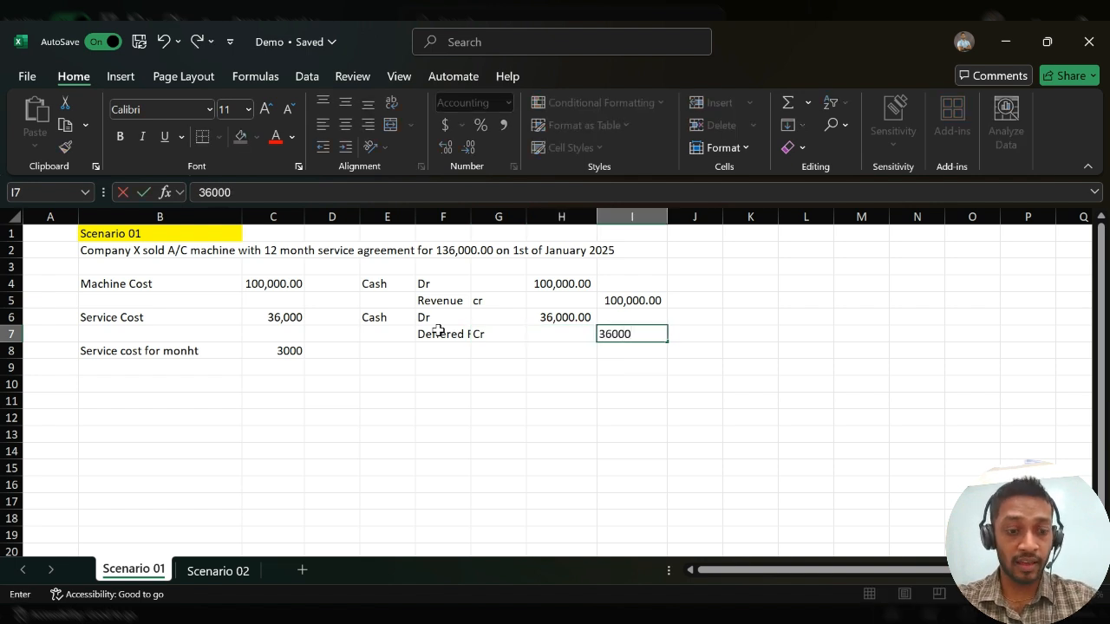
{"action": "key", "text": "Return"}
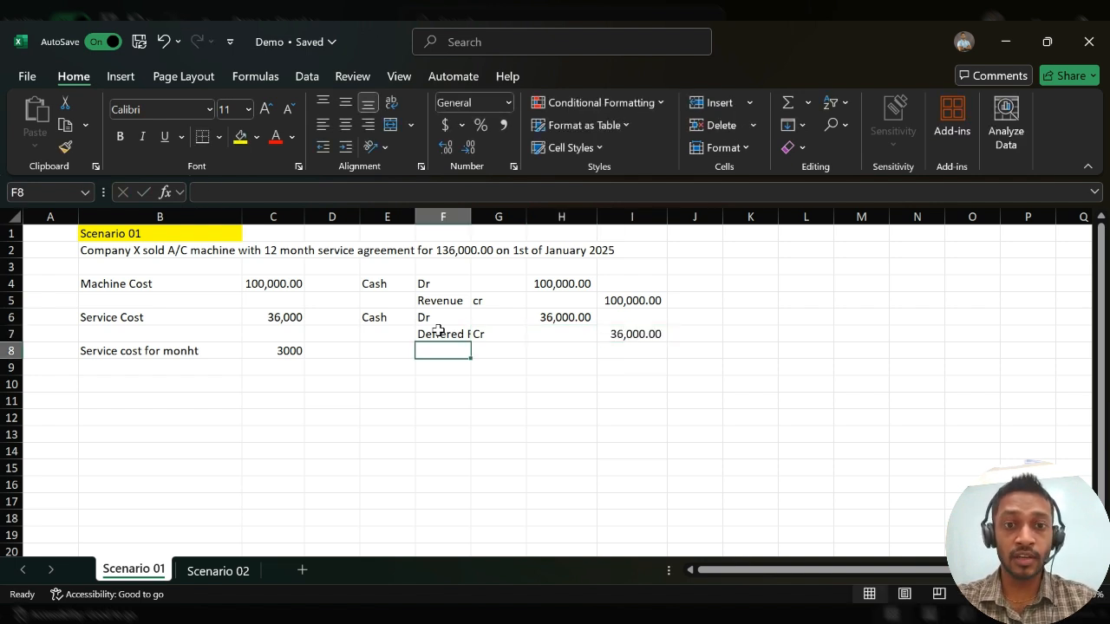
- Capitalize the credit marker in G5 as Cr and autofit column F to its longest entry
{"action": "left_click", "coordinate": [495, 297]}
{"action": "type", "text": "Cr"}
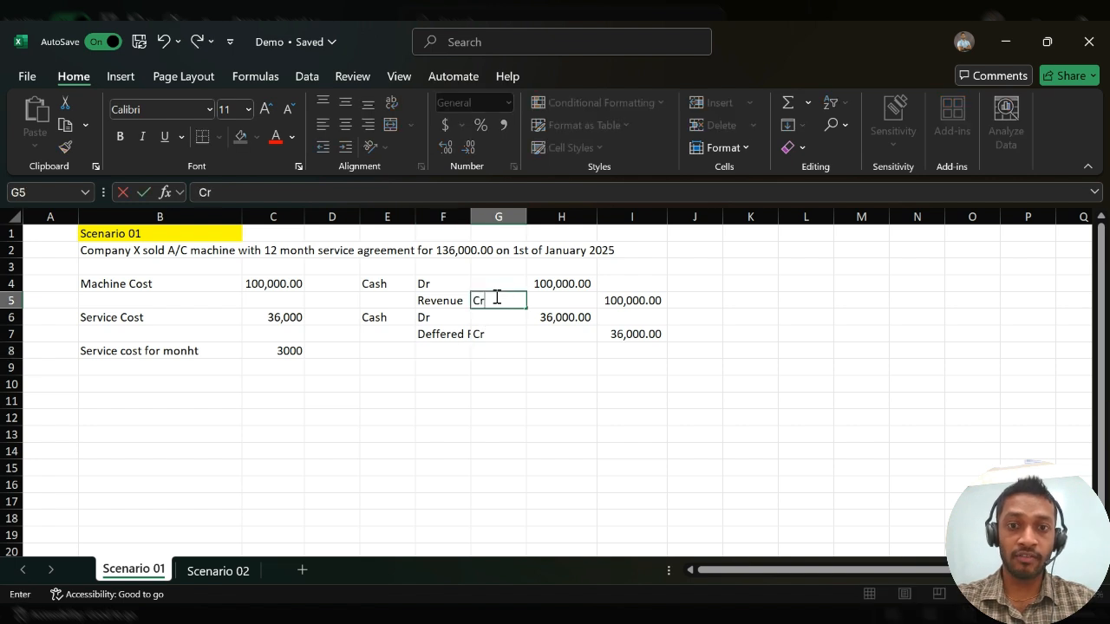
{"action": "double_click", "coordinate": [472, 217]}
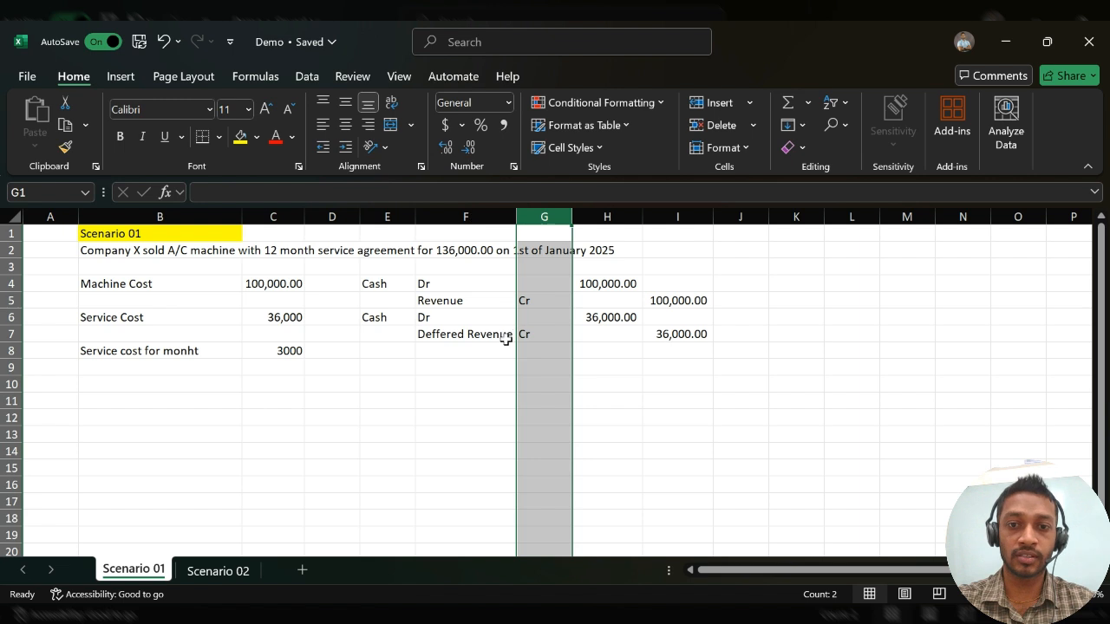
{"action": "left_click", "coordinate": [492, 333]}
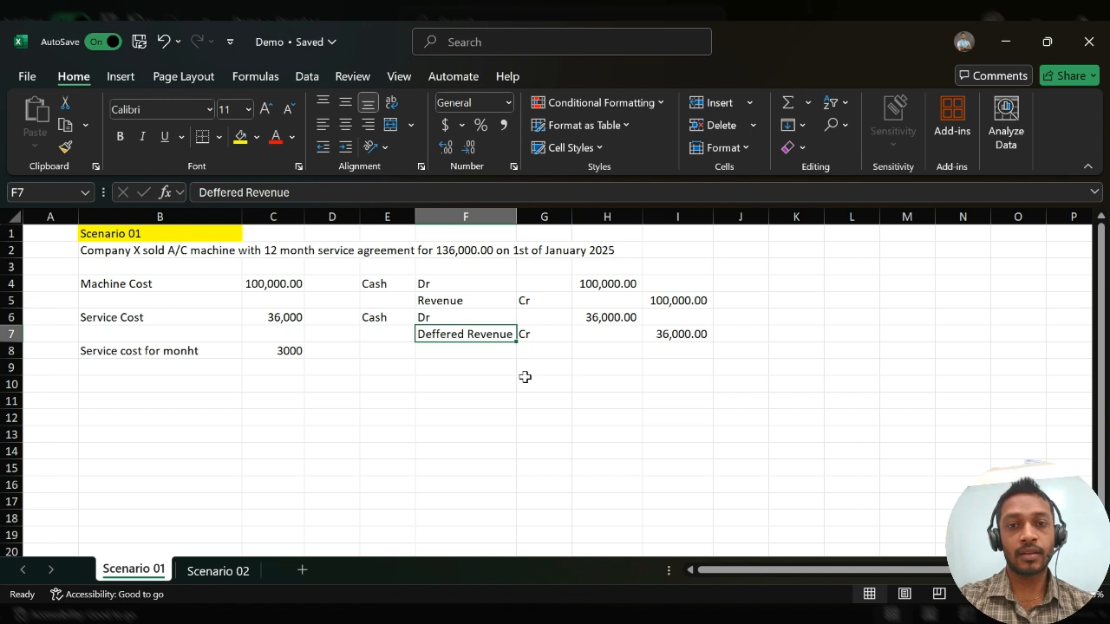
{"action": "left_click", "coordinate": [490, 383]}
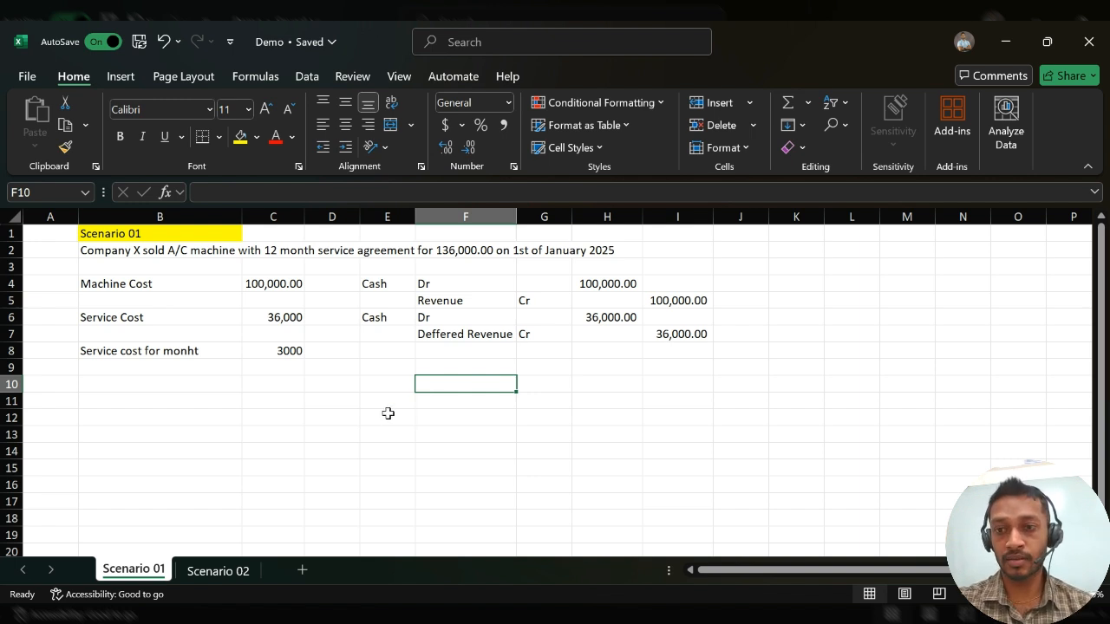
- Correct the spelling of the label in B8 to "Service cost for month"
{"action": "left_click", "coordinate": [179, 350]}
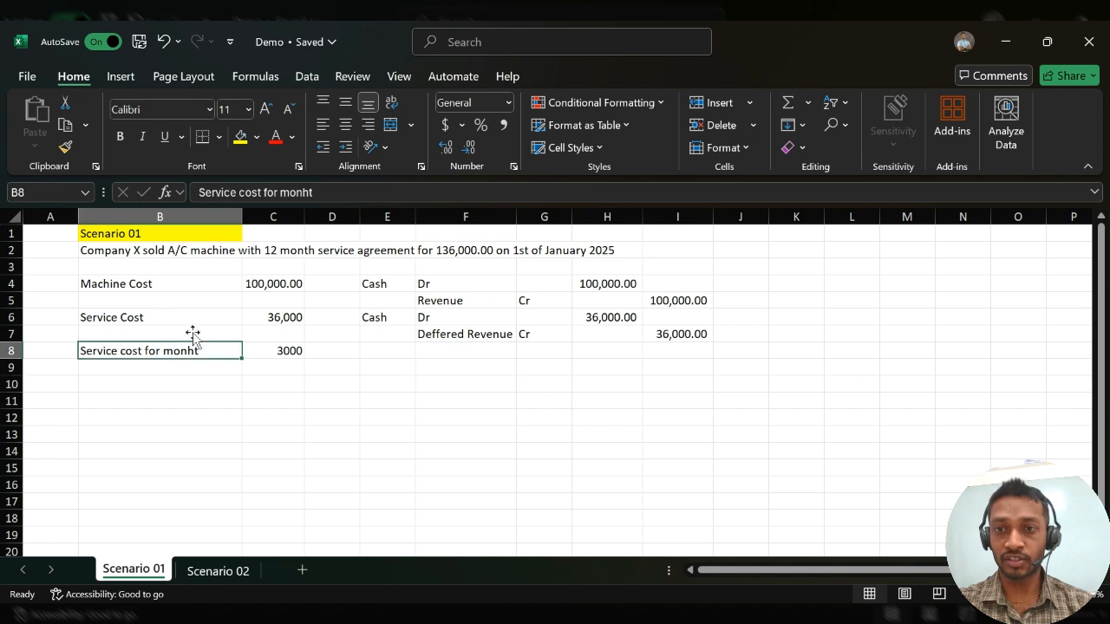
{"action": "left_click", "coordinate": [307, 198]}
{"action": "key", "text": "BackSpace"}
{"action": "key", "text": "BackSpace"}
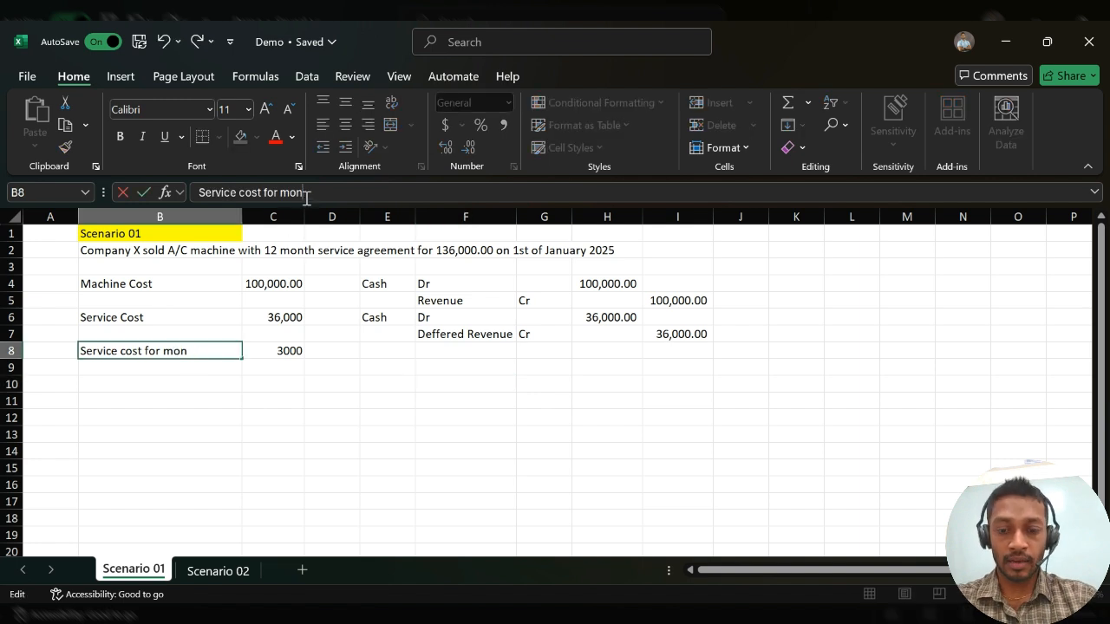
{"action": "type", "text": "th"}
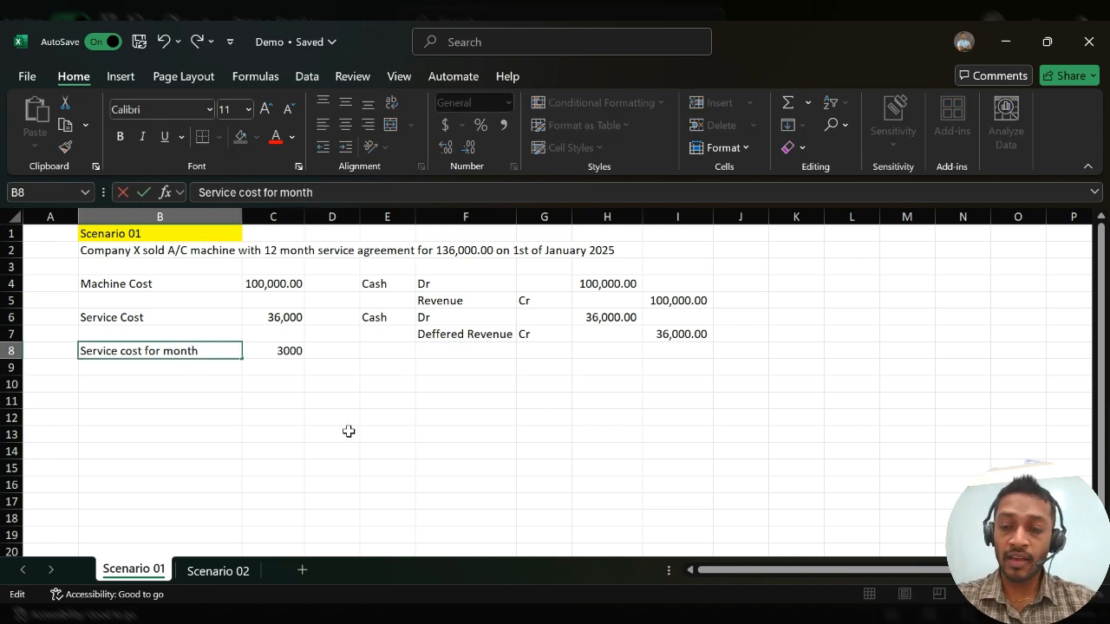
{"action": "key", "text": "Tab"}
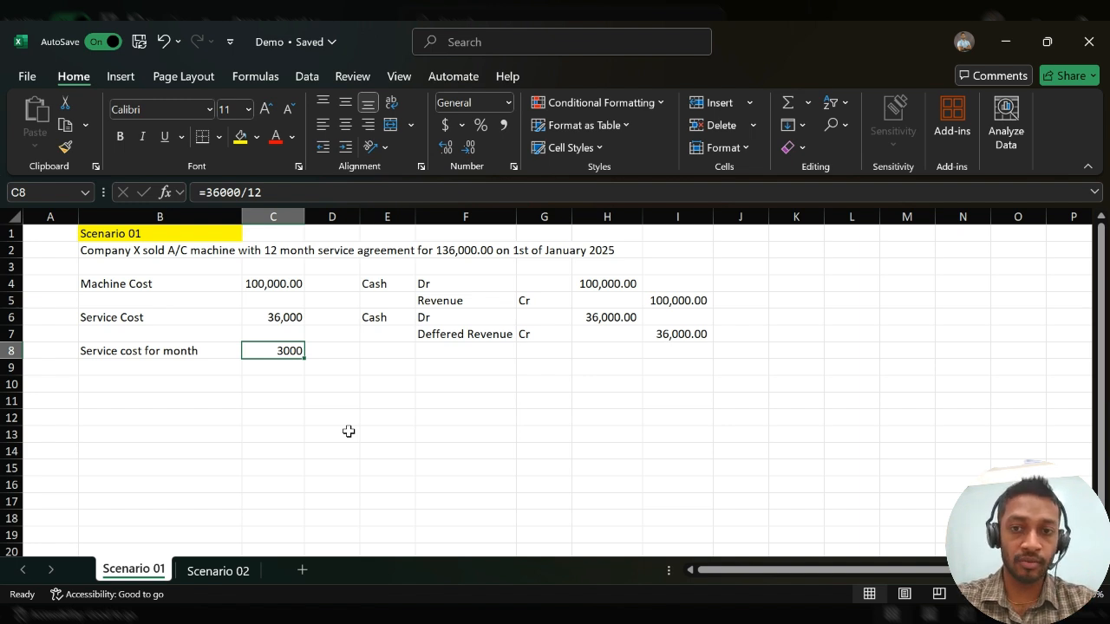
- Start the monthly revenue recognition entry by copying Deffered Revenue from F7 to E8 and entering Dr in F8
{"action": "left_click", "coordinate": [403, 354]}
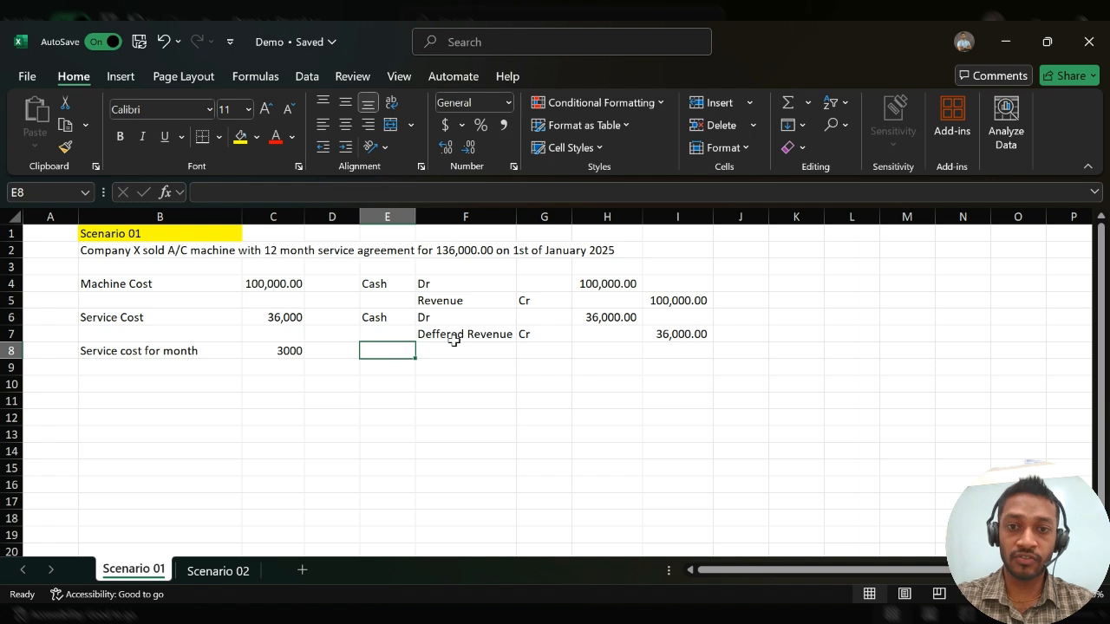
{"action": "left_click", "coordinate": [461, 334]}
{"action": "key", "text": "ctrl+c"}
{"action": "left_click", "coordinate": [373, 349]}
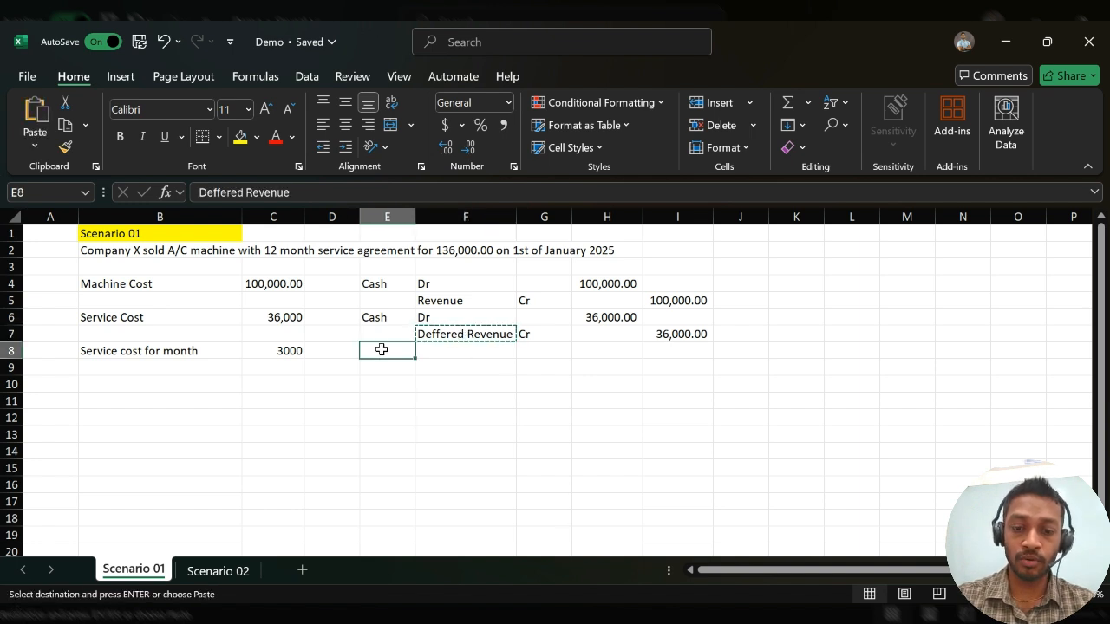
{"action": "key", "text": "ctrl+v"}
{"action": "left_click", "coordinate": [476, 352]}
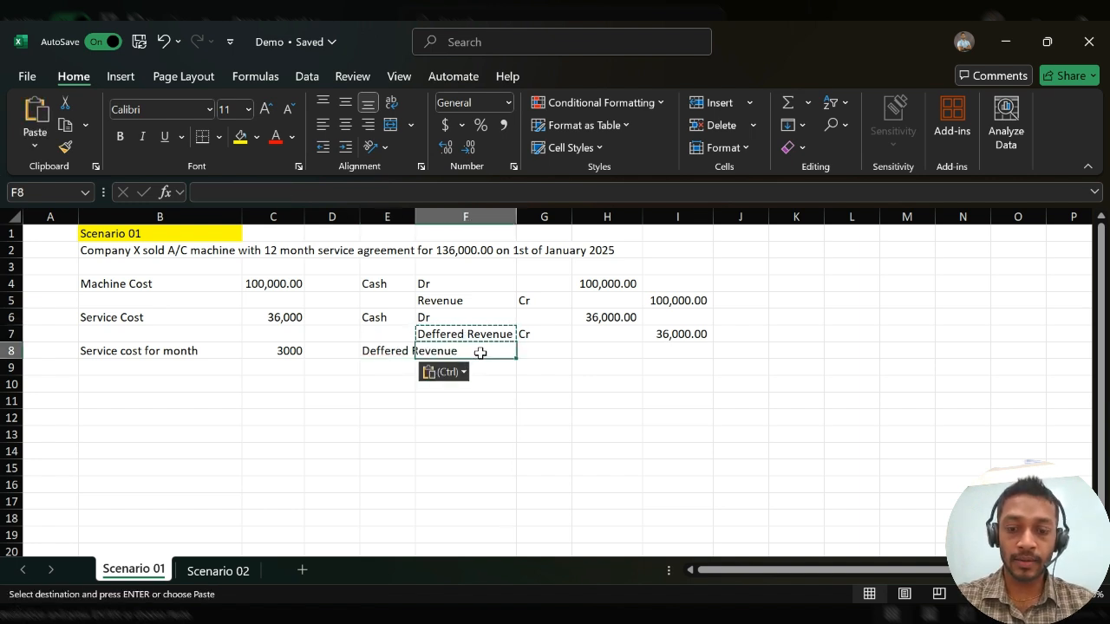
{"action": "type", "text": "Dr"}
{"action": "key", "text": "Tab"}
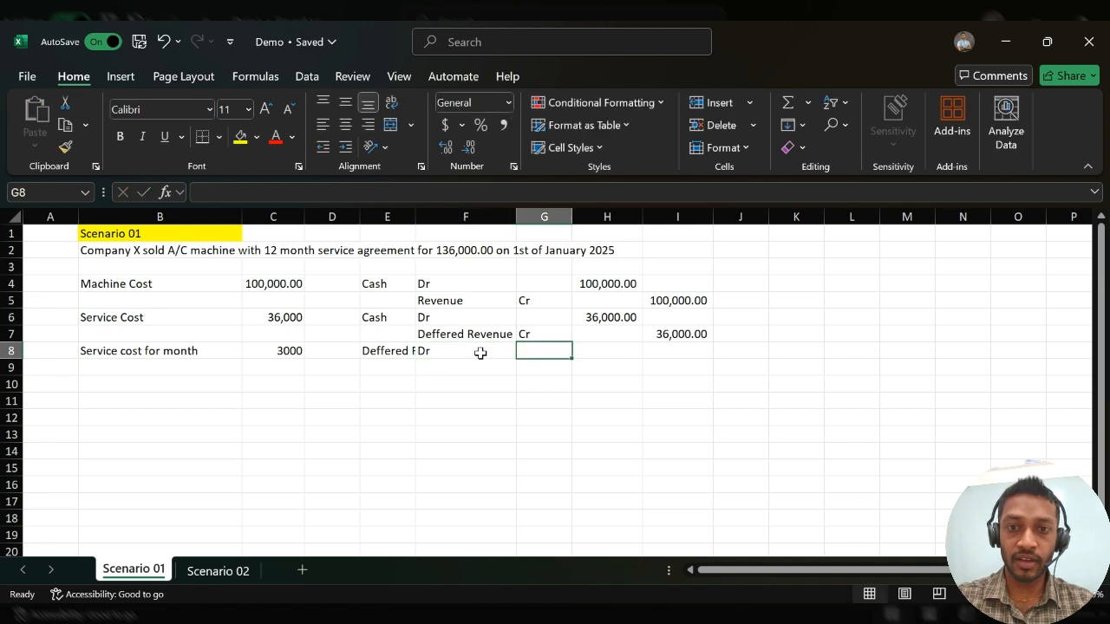
- Autofit column E and enter 3000 as the Deffered Revenue debit amount in H8
{"action": "double_click", "coordinate": [417, 216]}
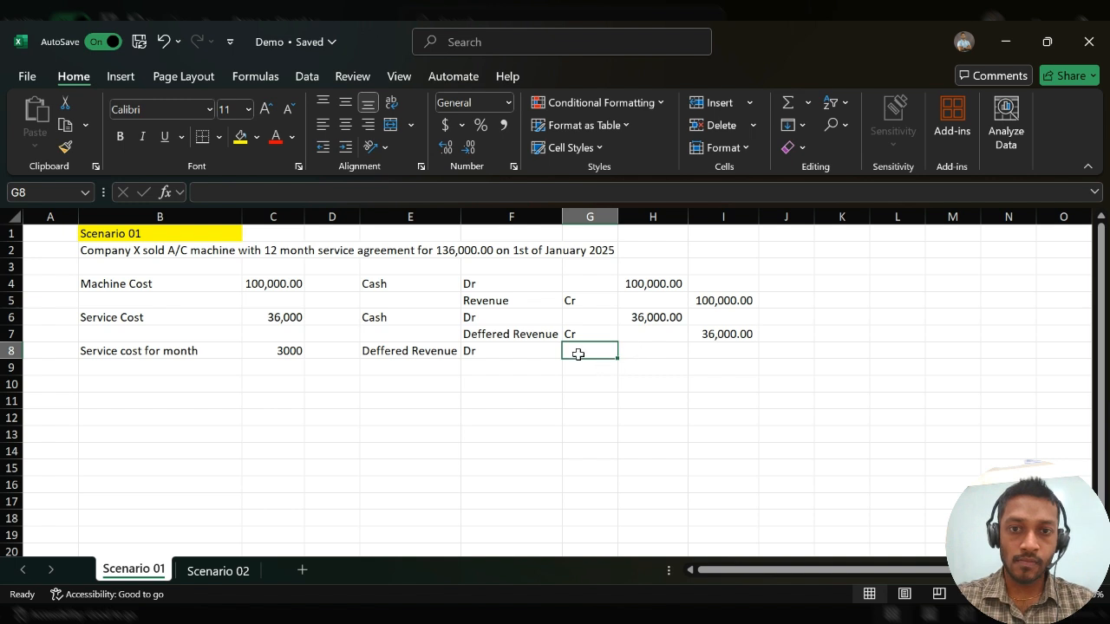
{"action": "left_click", "coordinate": [438, 350]}
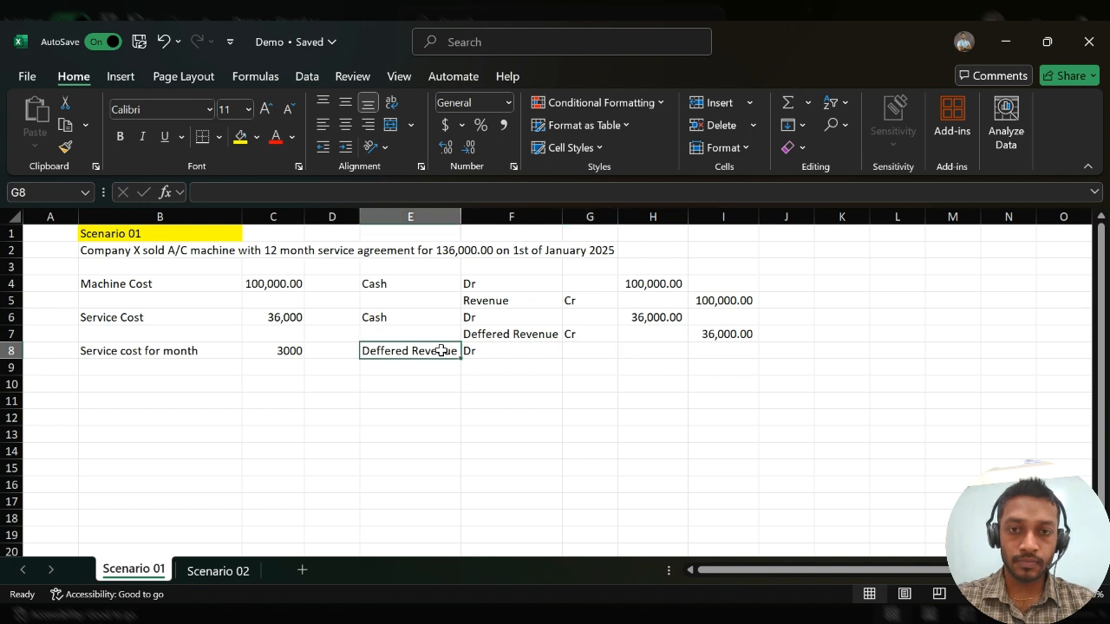
{"action": "left_click", "coordinate": [628, 352]}
{"action": "type", "text": "3000"}
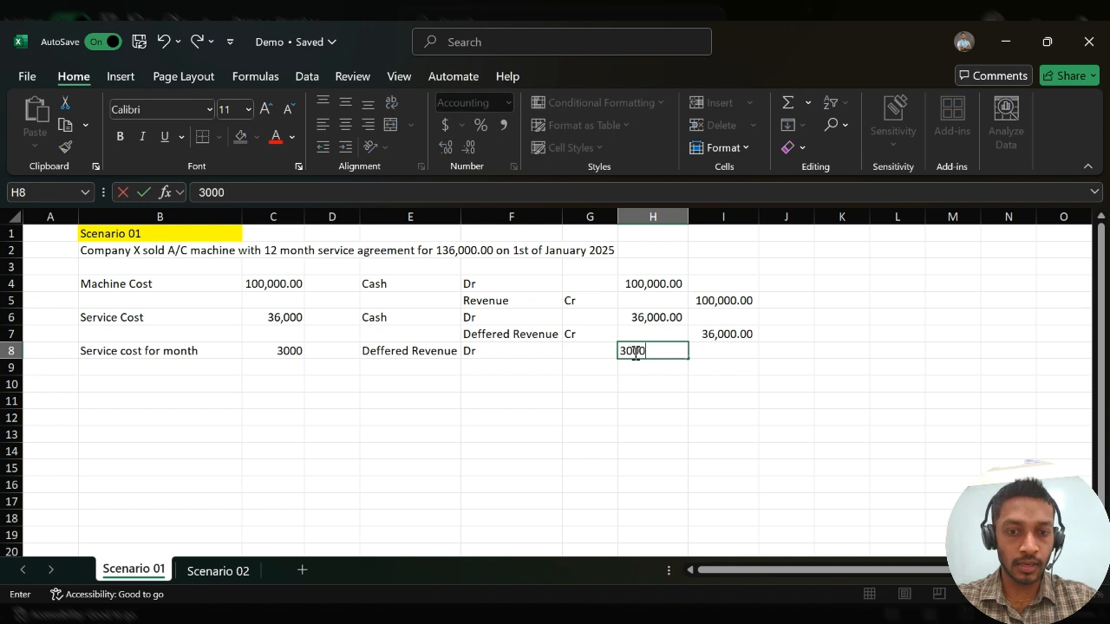
{"action": "key", "text": "Return"}
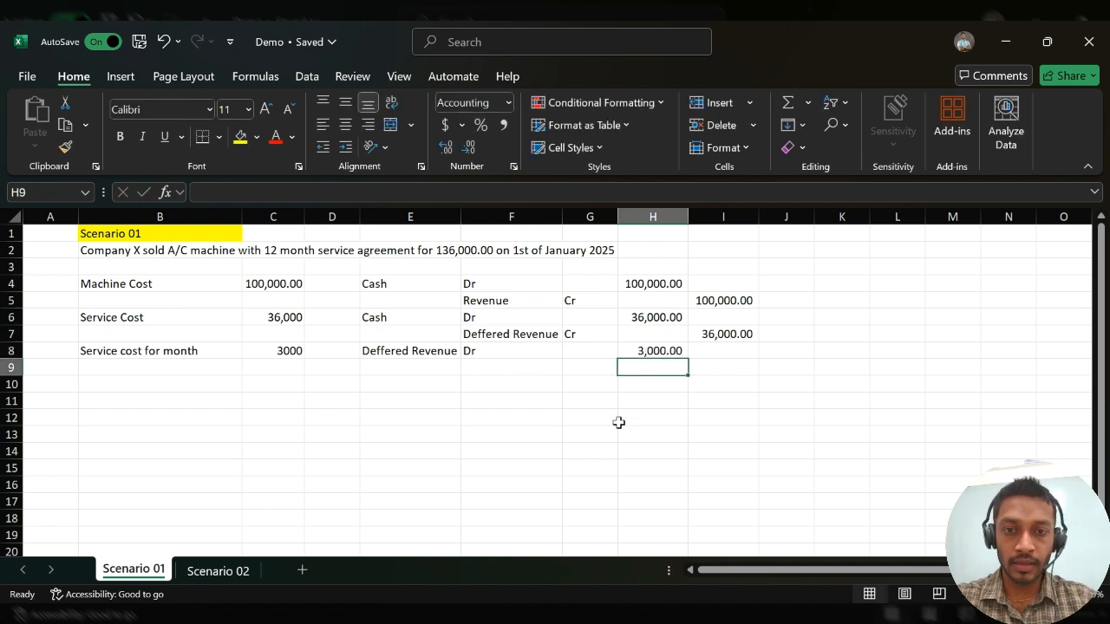
- Complete the monthly recognition entry in row 9 with Revenue in F9, Cr in G9 and 3000 in I9
{"action": "left_click", "coordinate": [508, 369]}
{"action": "type", "text": "Revenue"}
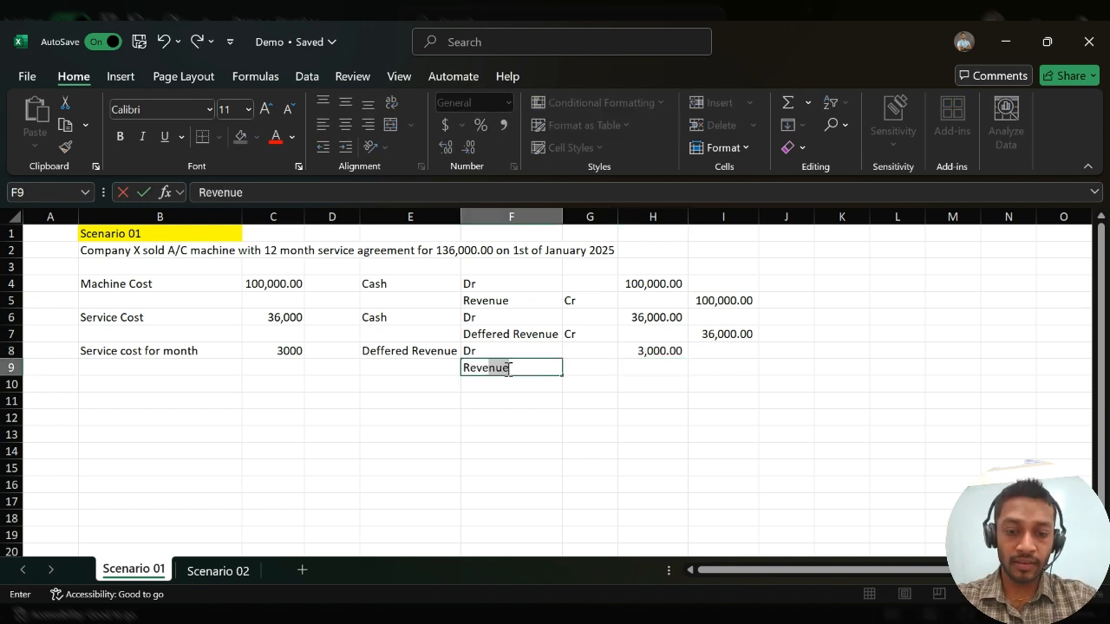
{"action": "key", "text": "Tab"}
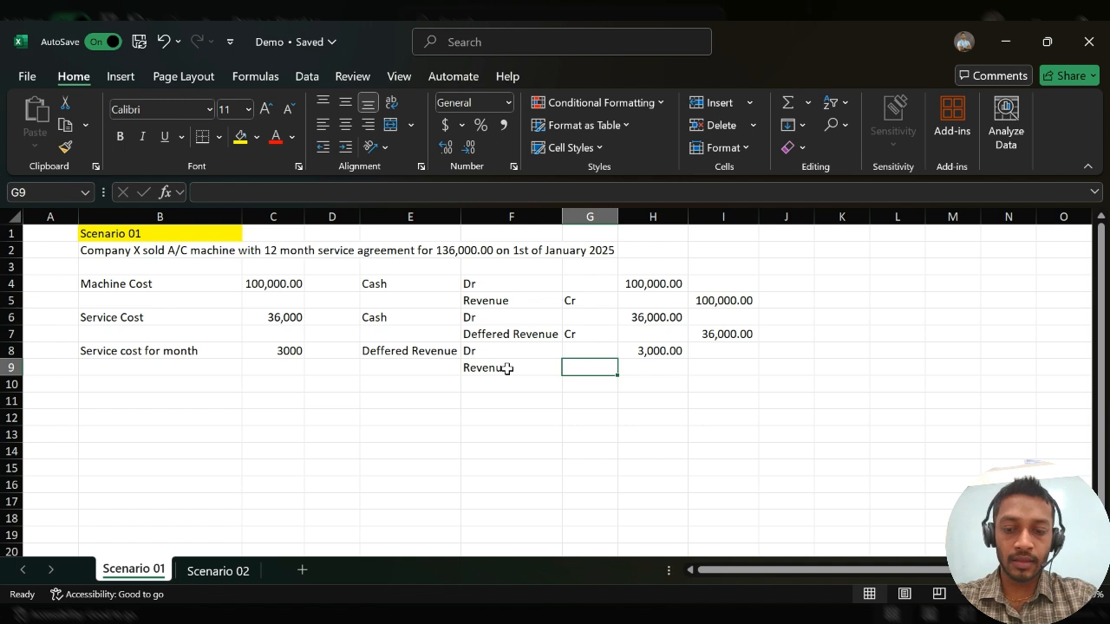
{"action": "type", "text": "Cr"}
{"action": "key", "text": "Tab"}
{"action": "key", "text": "Tab"}
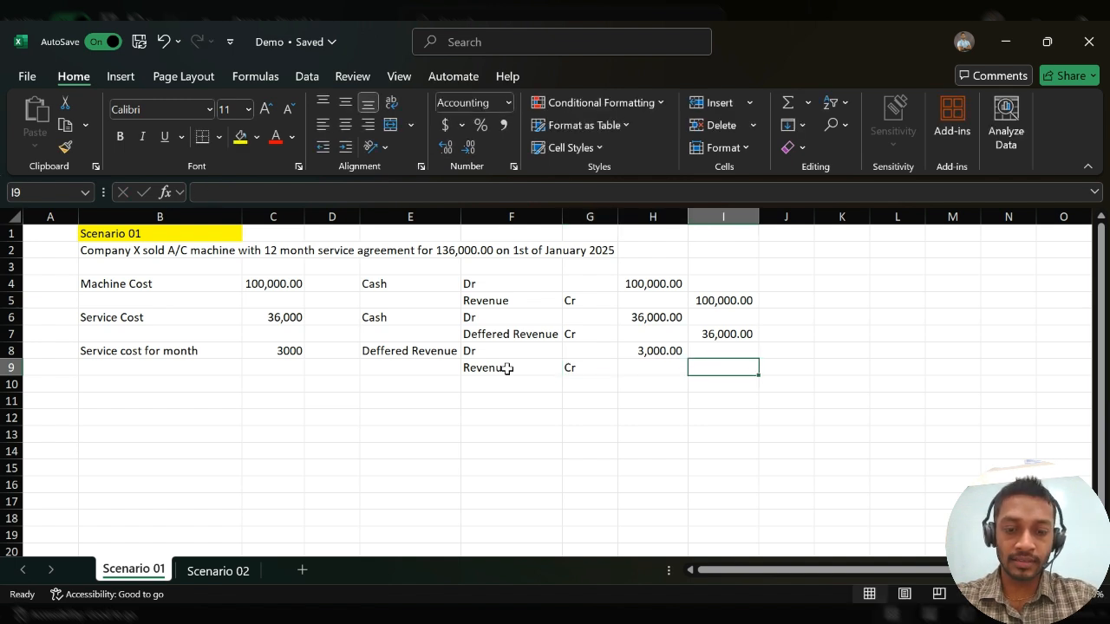
{"action": "type", "text": "3000"}
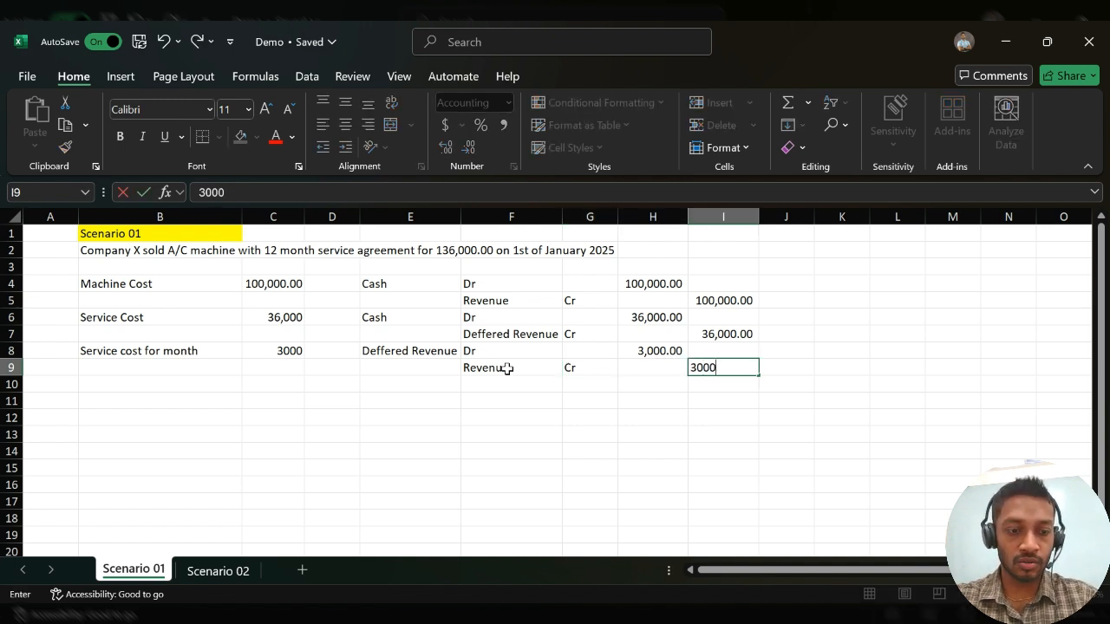
{"action": "key", "text": "Return"}
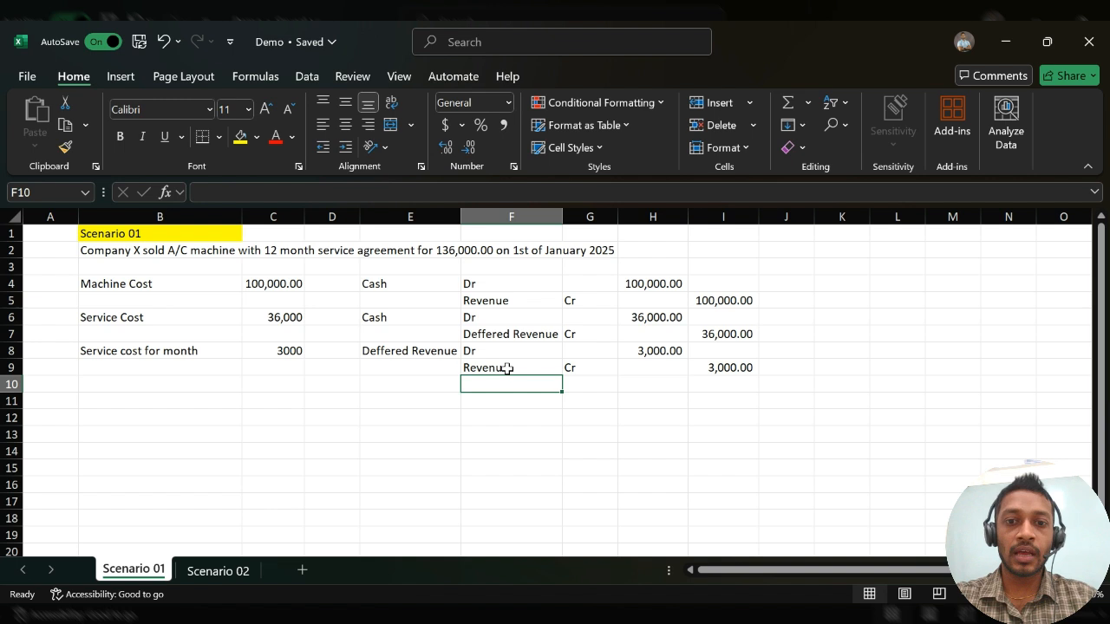
- Enter the date 1 Feb 2025 in D11, below the journal entries
{"action": "left_click", "coordinate": [409, 401]}
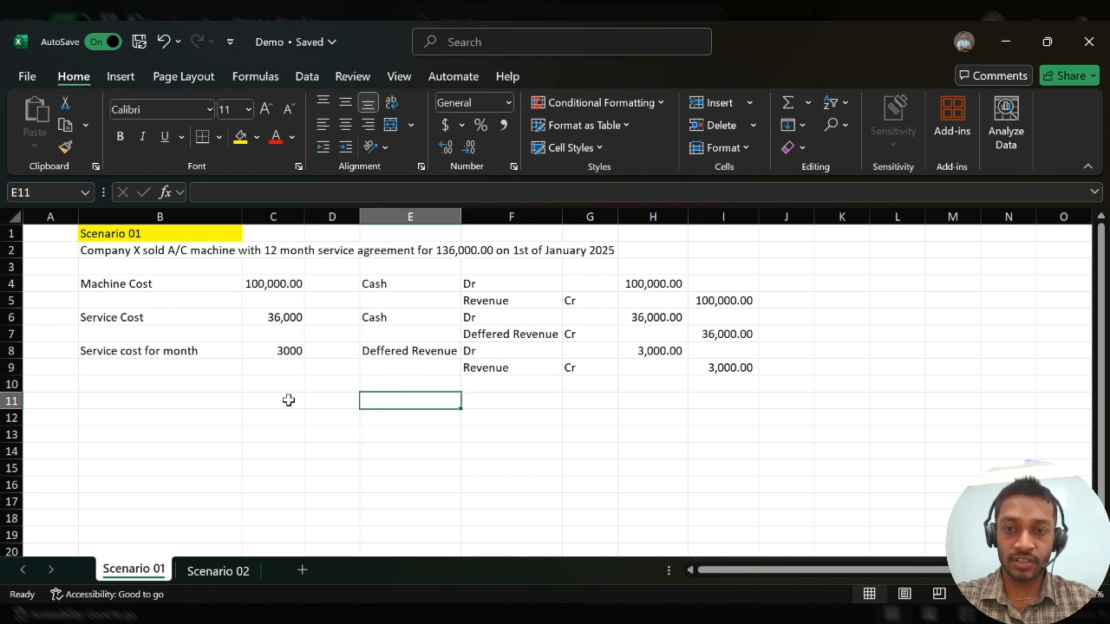
{"action": "left_click", "coordinate": [320, 403]}
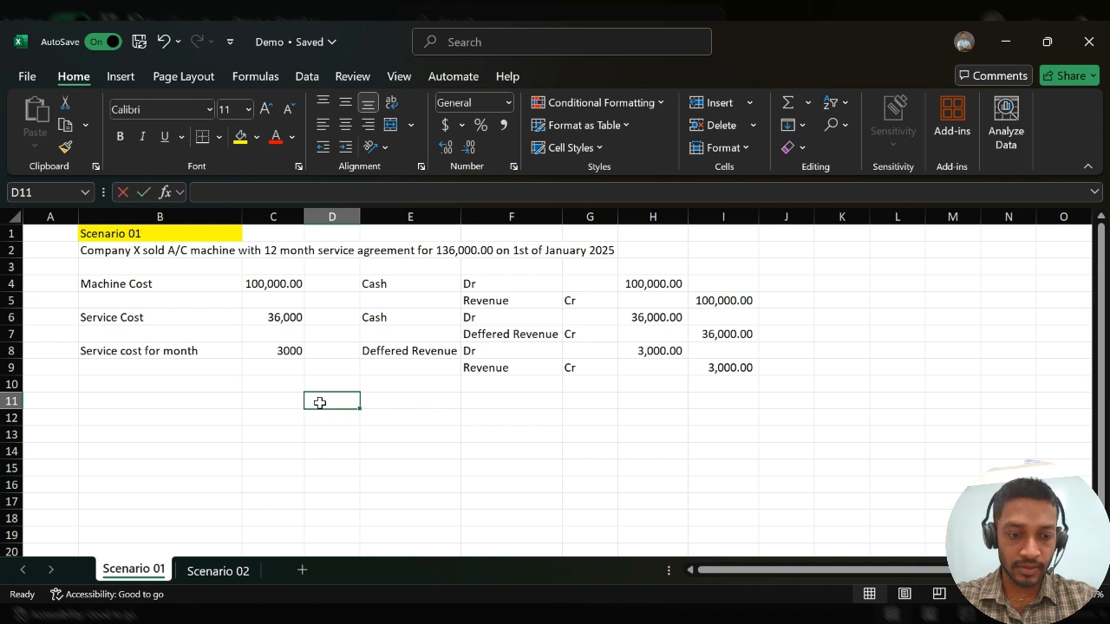
{"action": "type", "text": "1 Feb"}
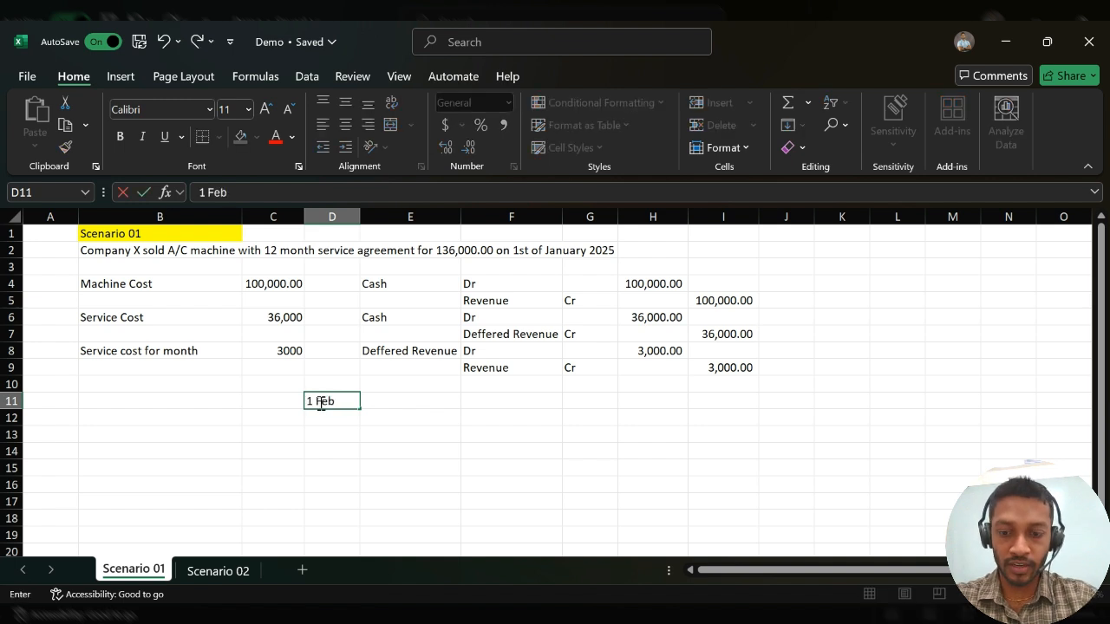
{"action": "type", "text": " 2025"}
{"action": "key", "text": "Tab"}
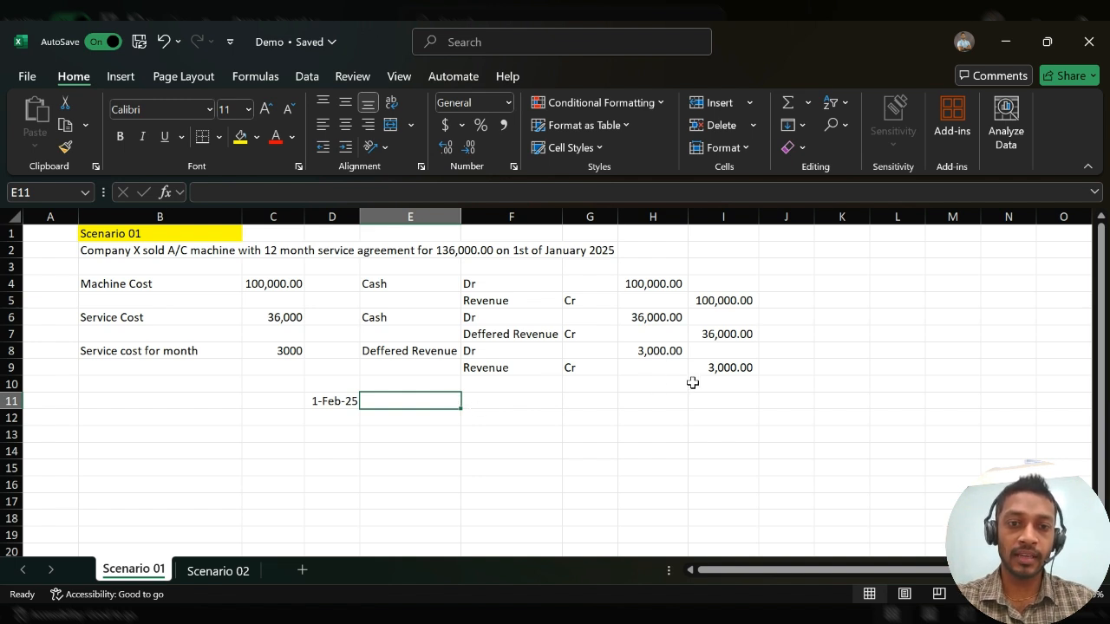
- Calculate the remaining deferred revenue balance in E11 with the formula =36000-3000
{"action": "left_click", "coordinate": [720, 335]}
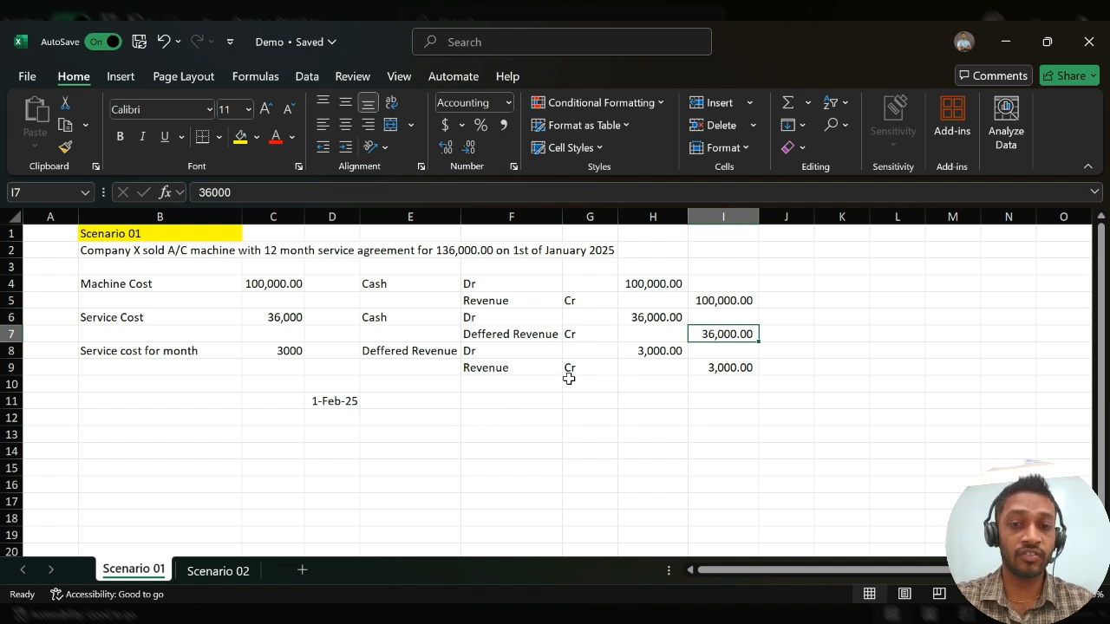
{"action": "left_click", "coordinate": [425, 399]}
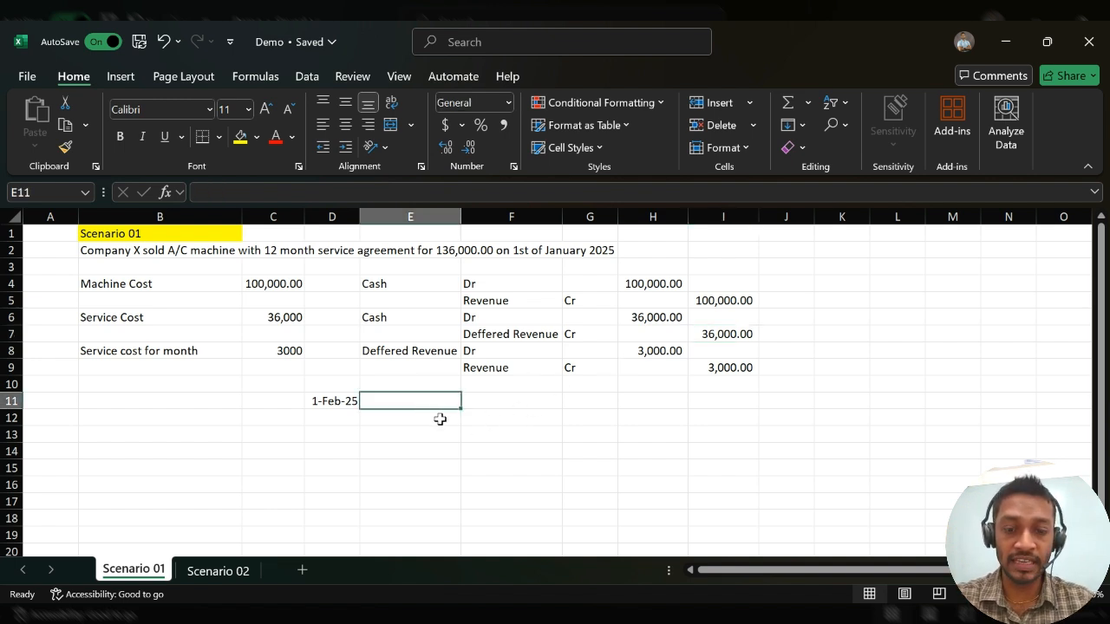
{"action": "type", "text": "3"}
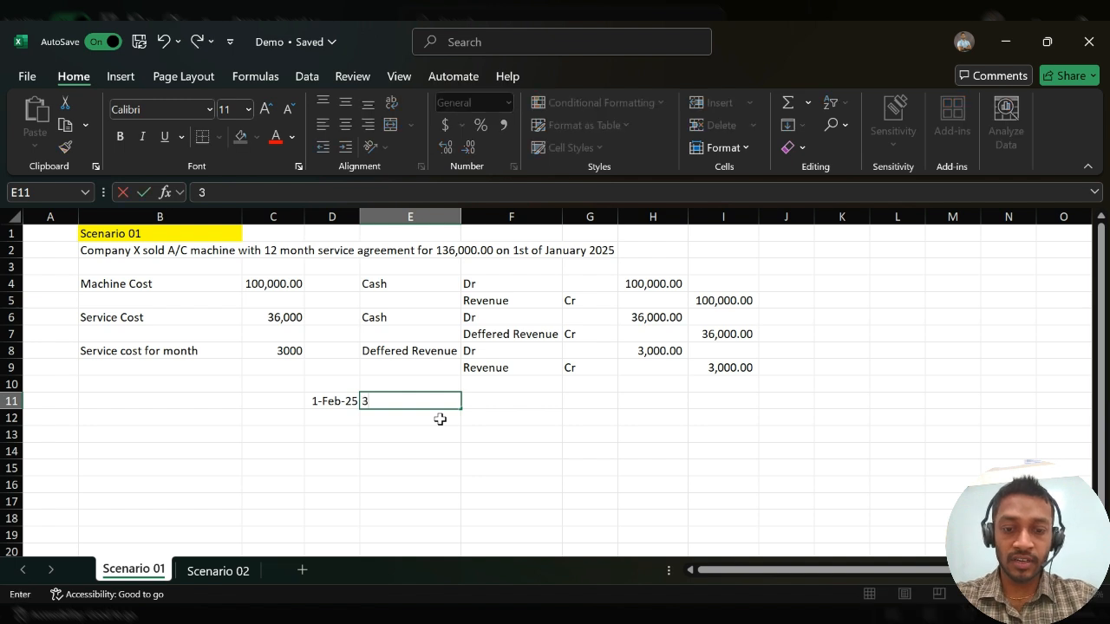
{"action": "type", "text": "6000"}
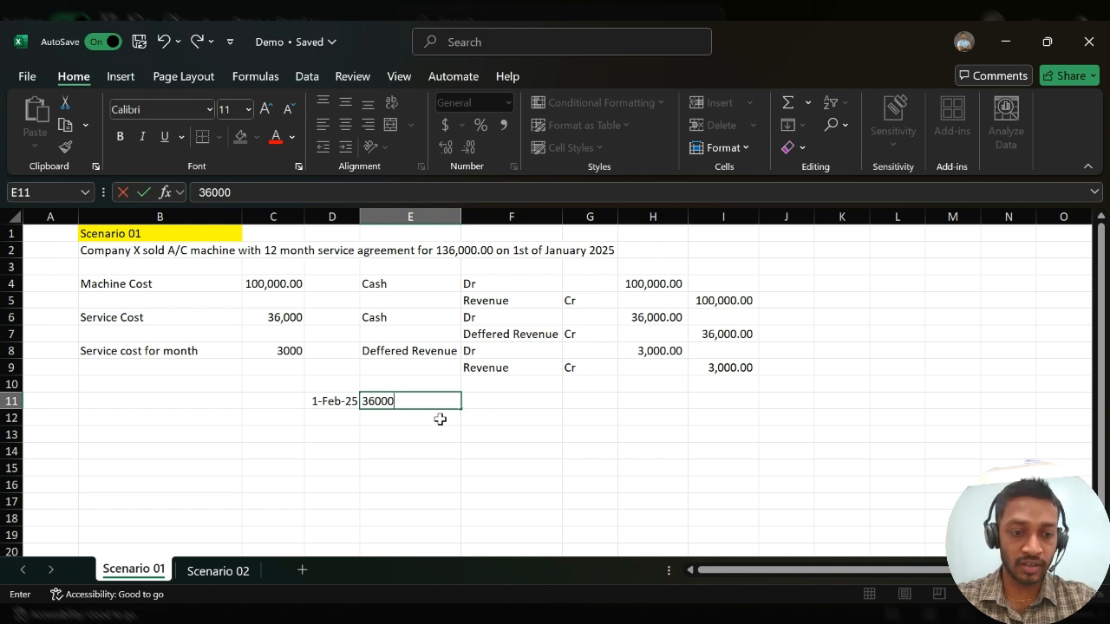
{"action": "key", "text": "Right"}
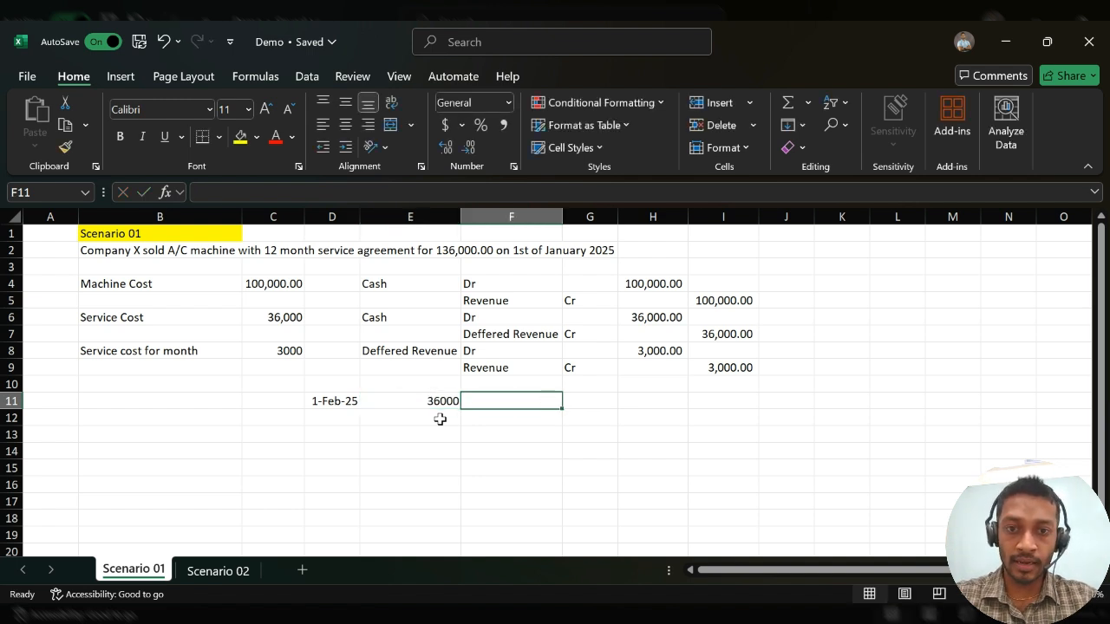
{"action": "key", "text": "Left"}
{"action": "type", "text": "=36000"}
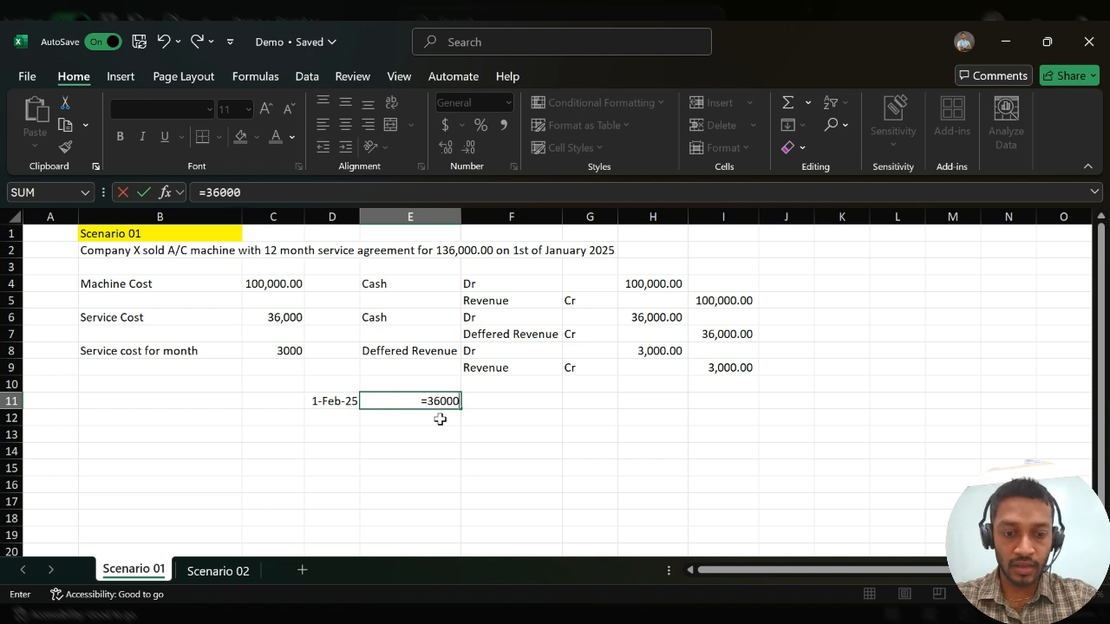
{"action": "type", "text": "-3000"}
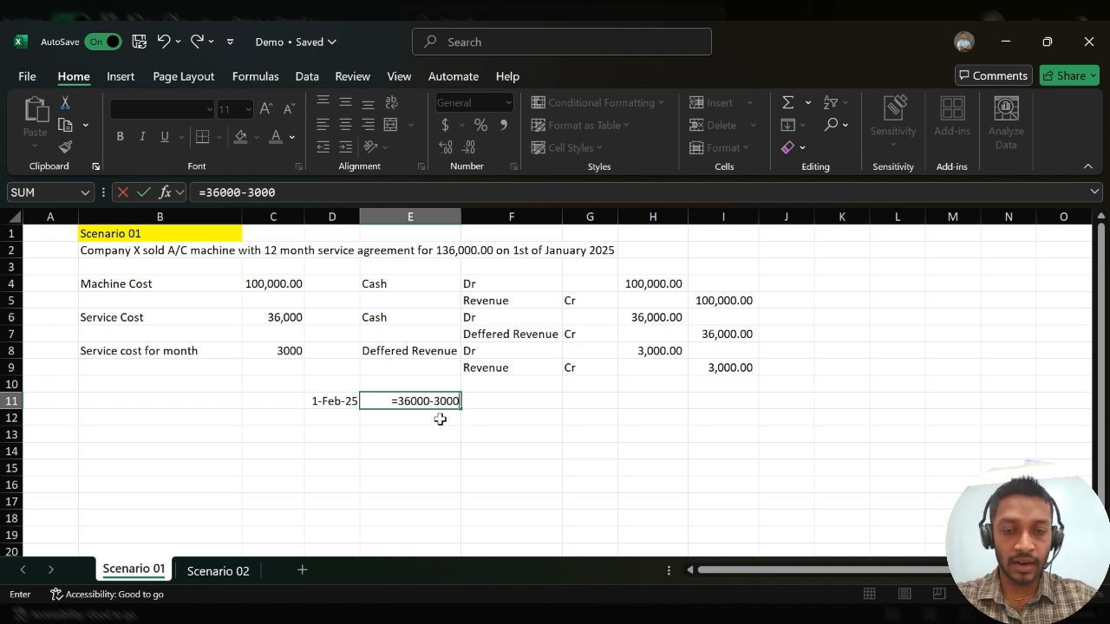
{"action": "key", "text": "Return"}
{"action": "left_click", "coordinate": [424, 396]}
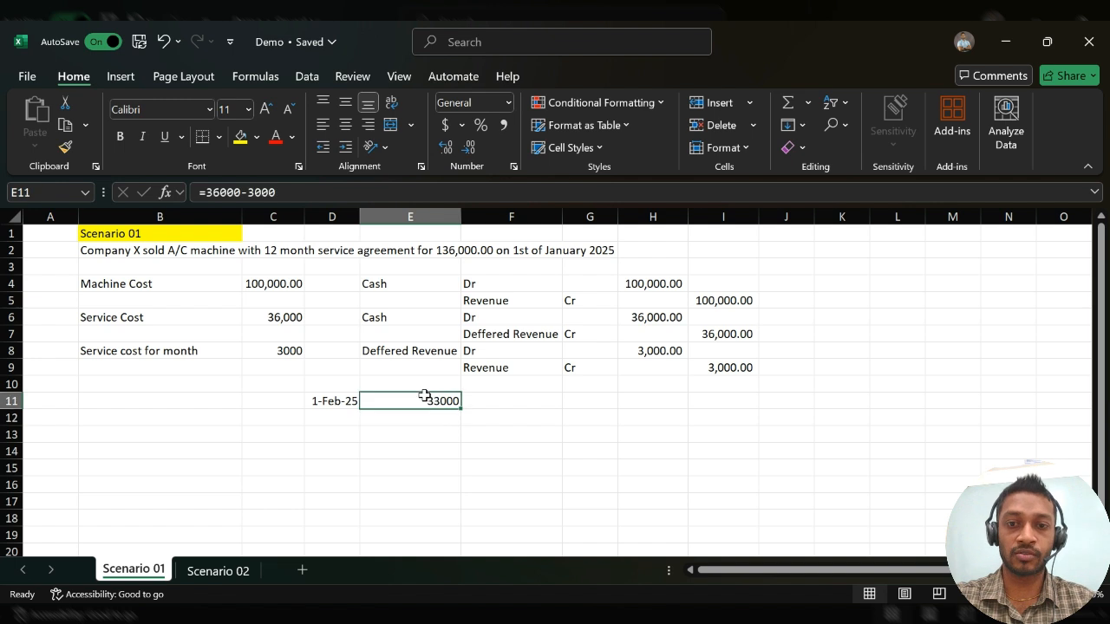
{"action": "left_click", "coordinate": [492, 400]}
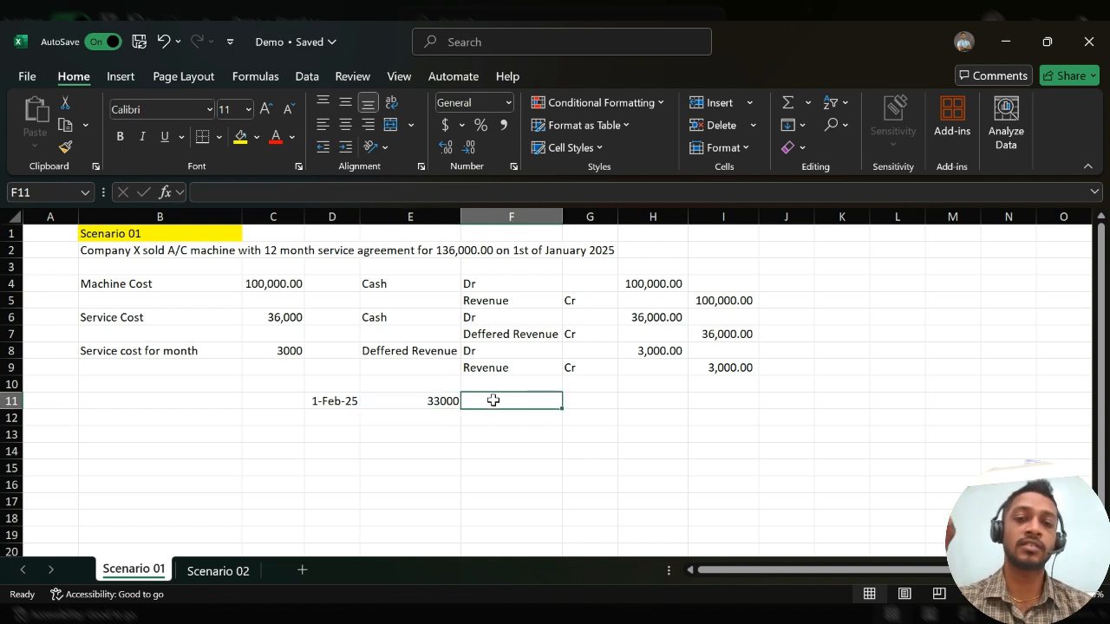
{"action": "left_click", "coordinate": [435, 401]}
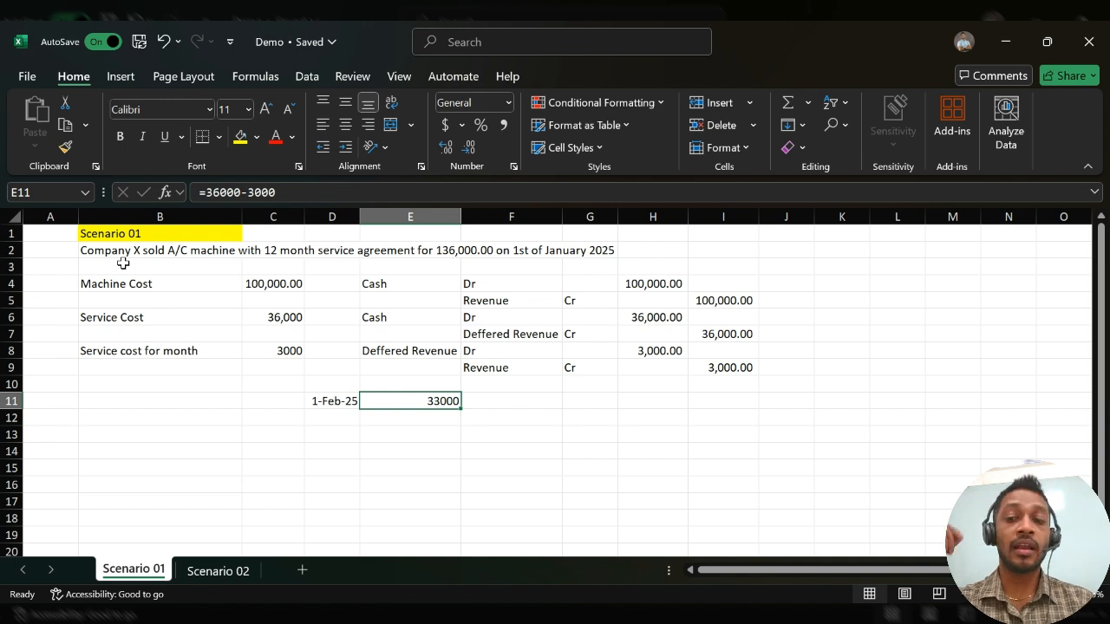
- Switch to the Scenario 02 sheet and correct the heading in B1 to "Scenario 02"
{"action": "left_click", "coordinate": [209, 574]}
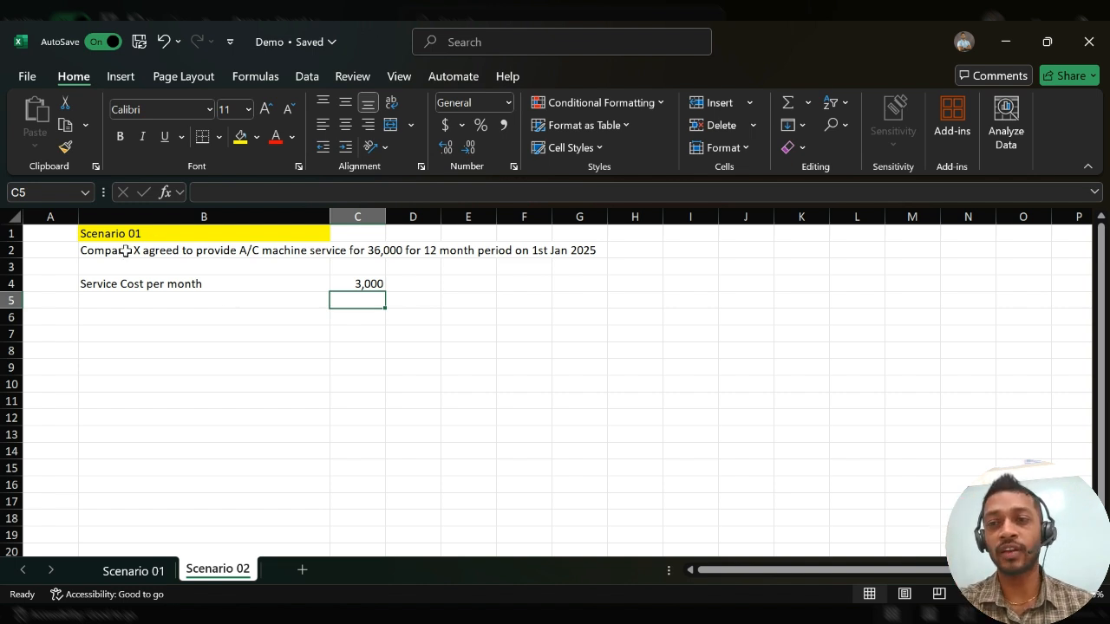
{"action": "left_click", "coordinate": [138, 235]}
{"action": "key", "text": "Down"}
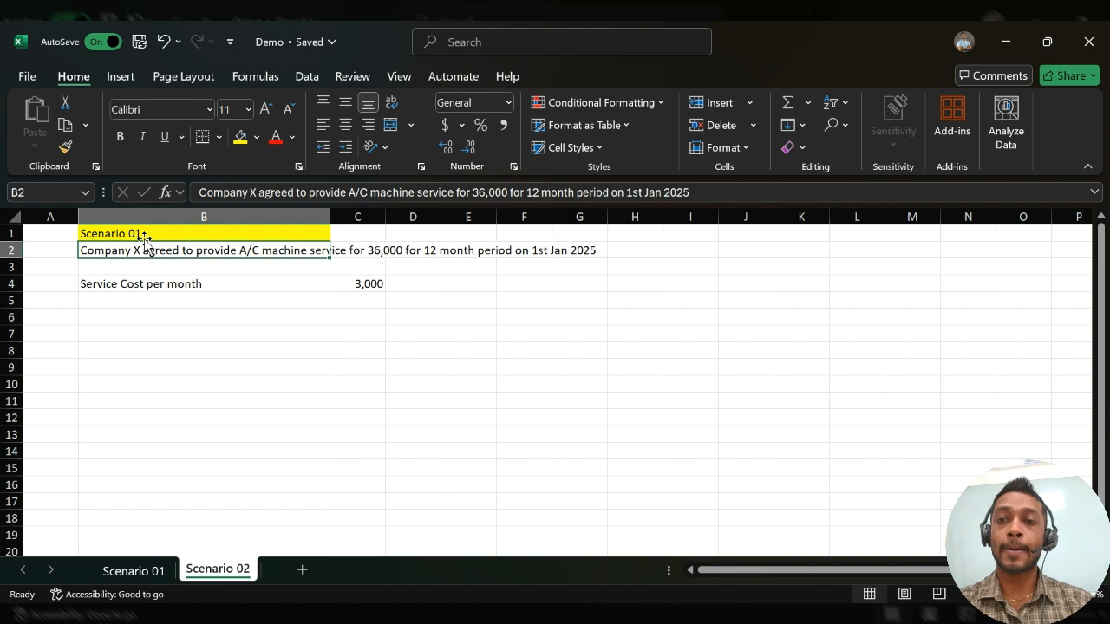
{"action": "left_click", "coordinate": [153, 232]}
{"action": "double_click", "coordinate": [153, 233]}
{"action": "key", "text": "BackSpace"}
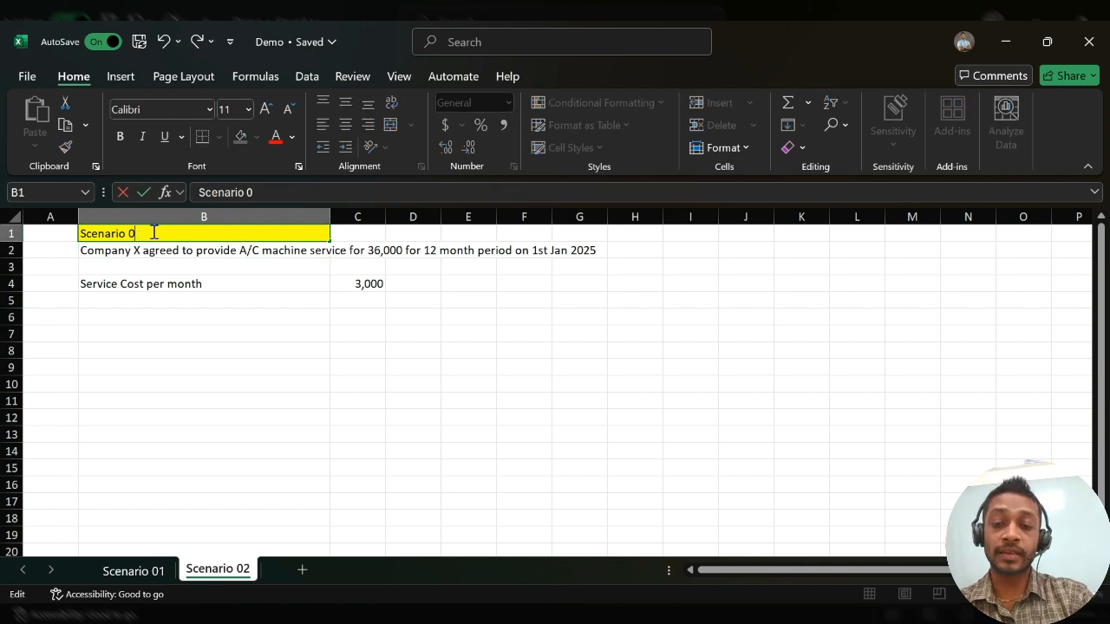
{"action": "type", "text": "2"}
{"action": "key", "text": "Return"}
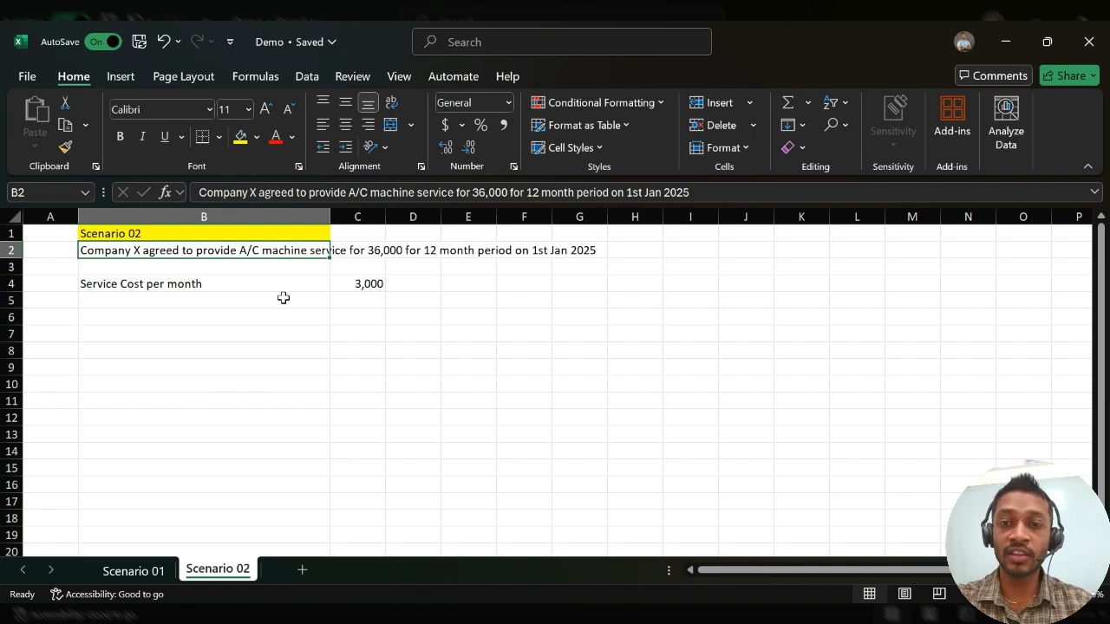
- Start the service payment journal entry with Cash in E4 and the debit marker Dr in F4
{"action": "left_click", "coordinate": [382, 254]}
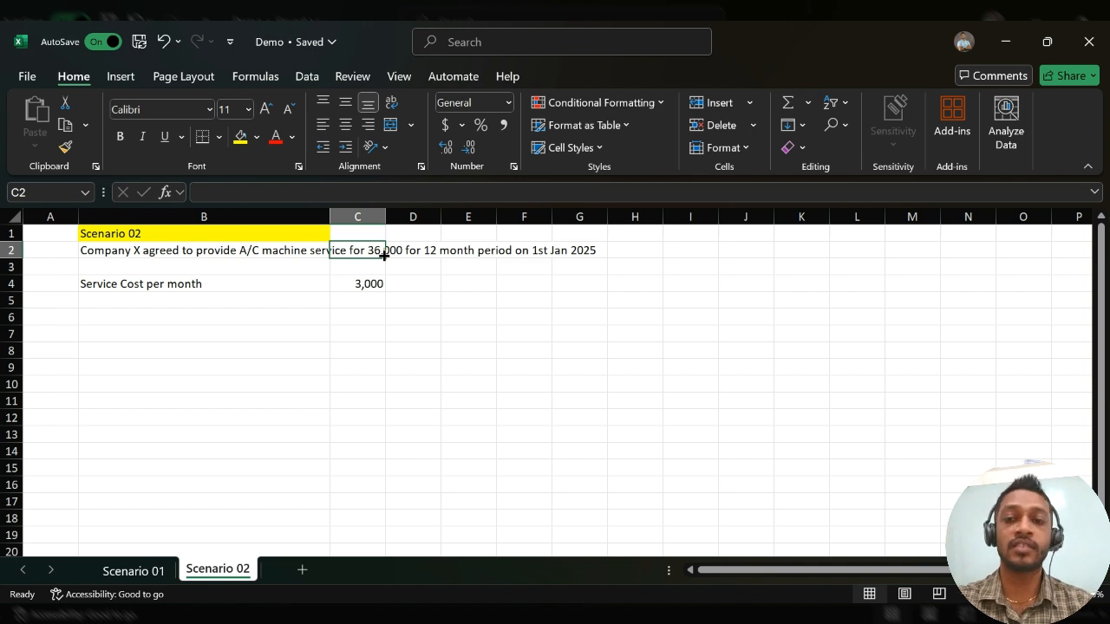
{"action": "left_click", "coordinate": [181, 314]}
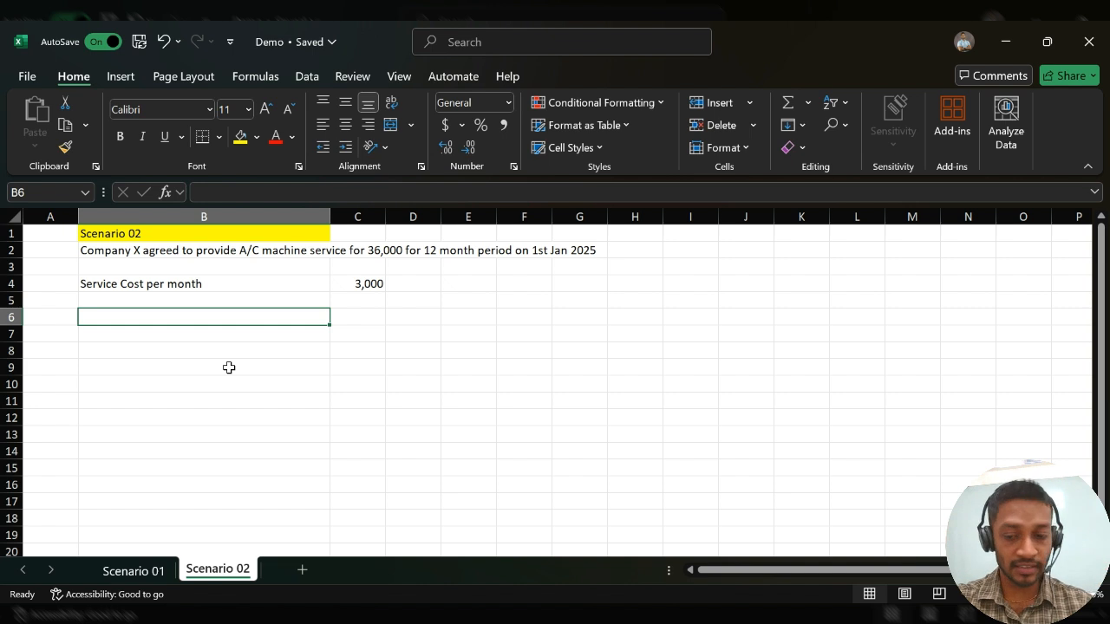
{"action": "left_click", "coordinate": [455, 283]}
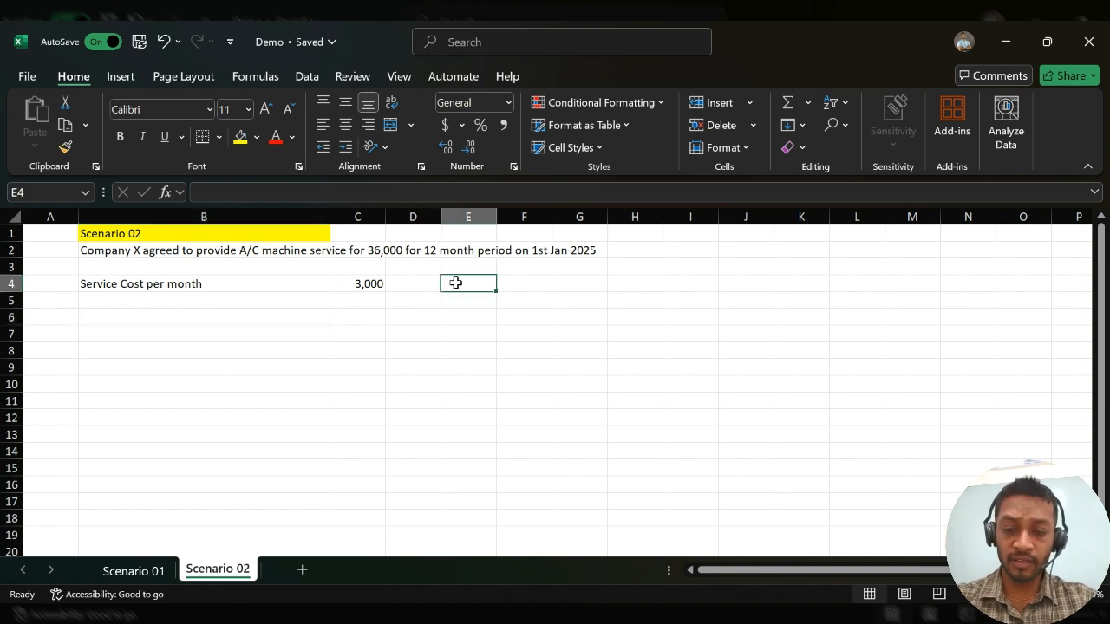
{"action": "type", "text": "Cash"}
{"action": "key", "text": "Tab"}
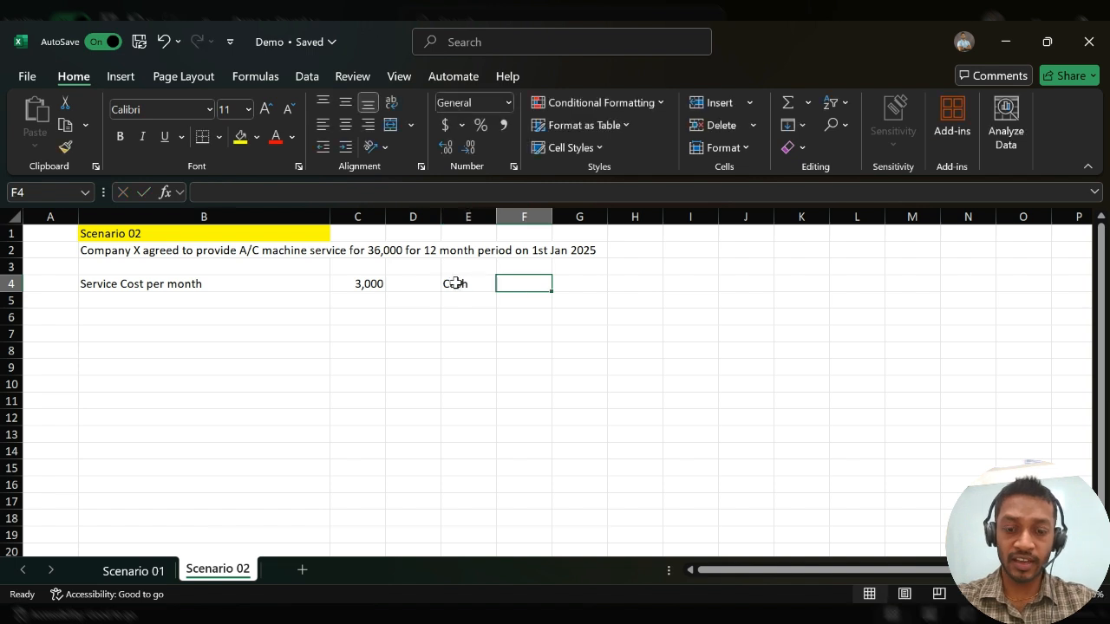
{"action": "type", "text": "dr"}
{"action": "key", "text": "Tab"}
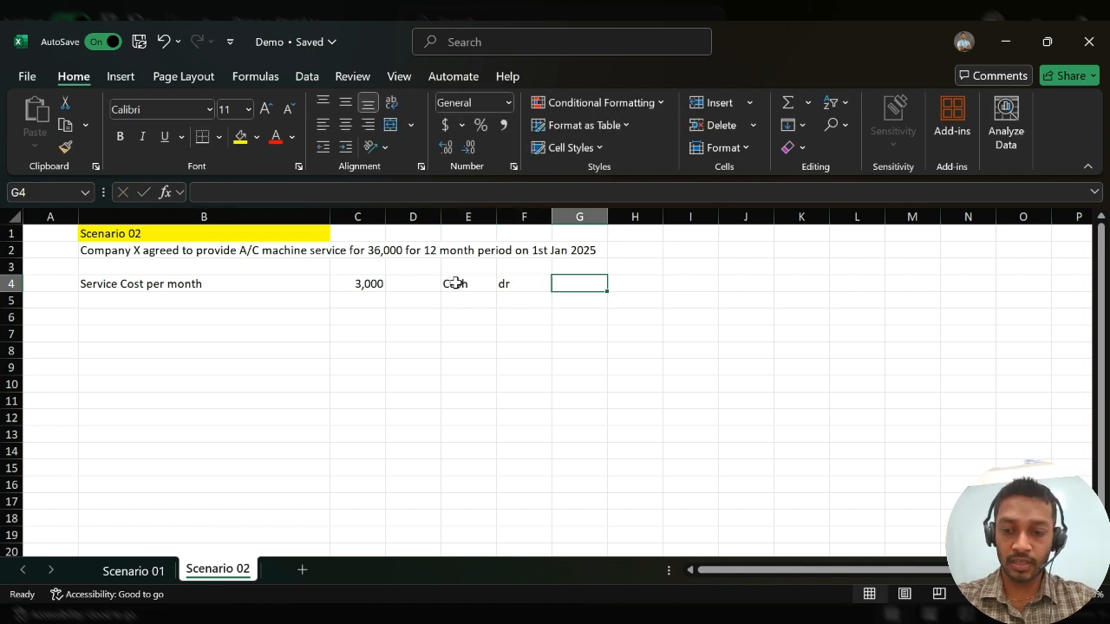
{"action": "key", "text": "Left"}
{"action": "type", "text": "Dr"}
{"action": "key", "text": "Tab"}
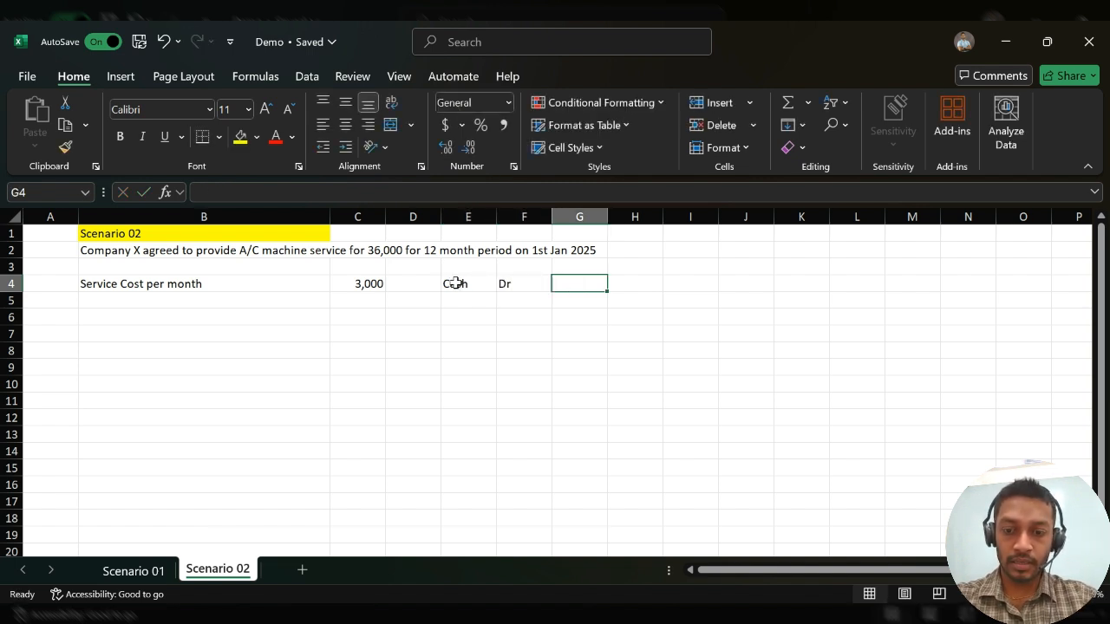
- Enter 36000 as the Cash debit amount and move it from G4 to H4
{"action": "type", "text": "36000"}
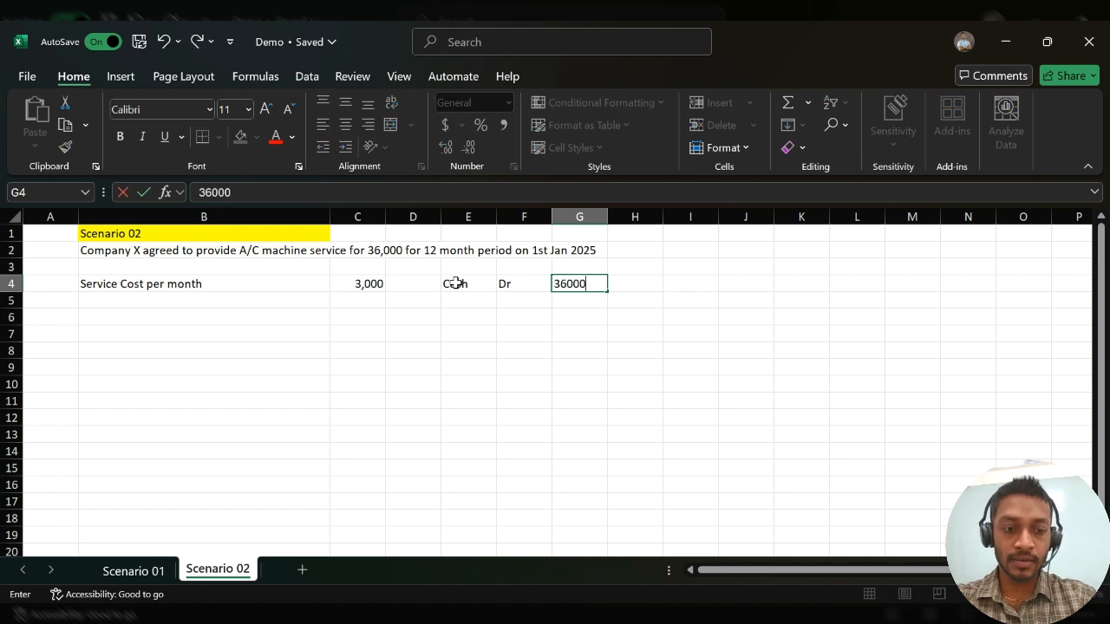
{"action": "key", "text": "ctrl+Return"}
{"action": "key", "text": "Return"}
{"action": "key", "text": "Right"}
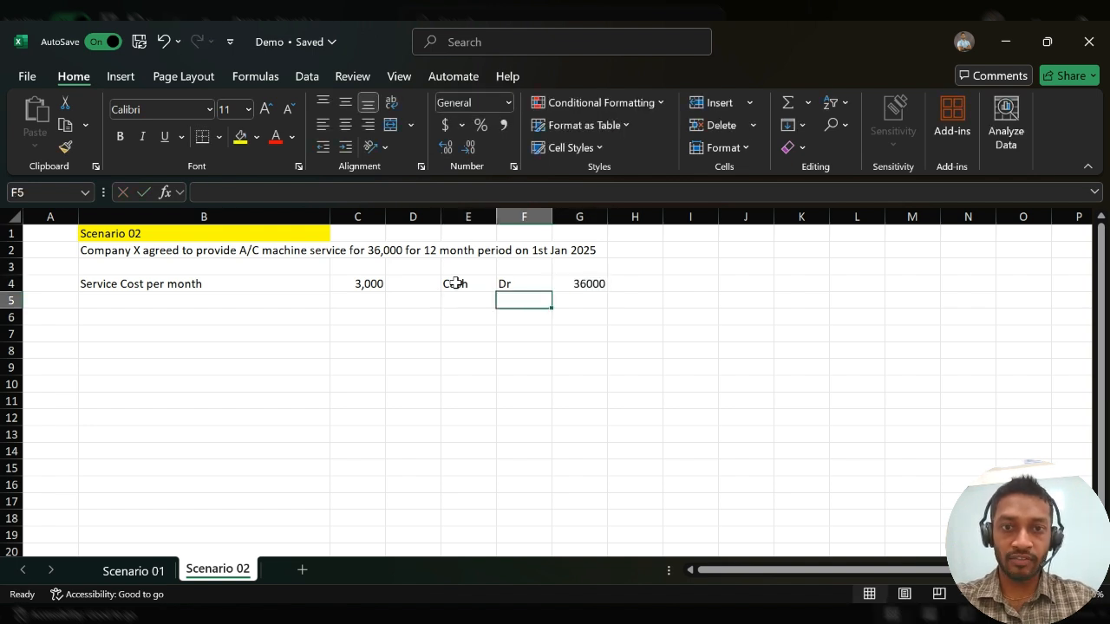
{"action": "left_click", "coordinate": [595, 282]}
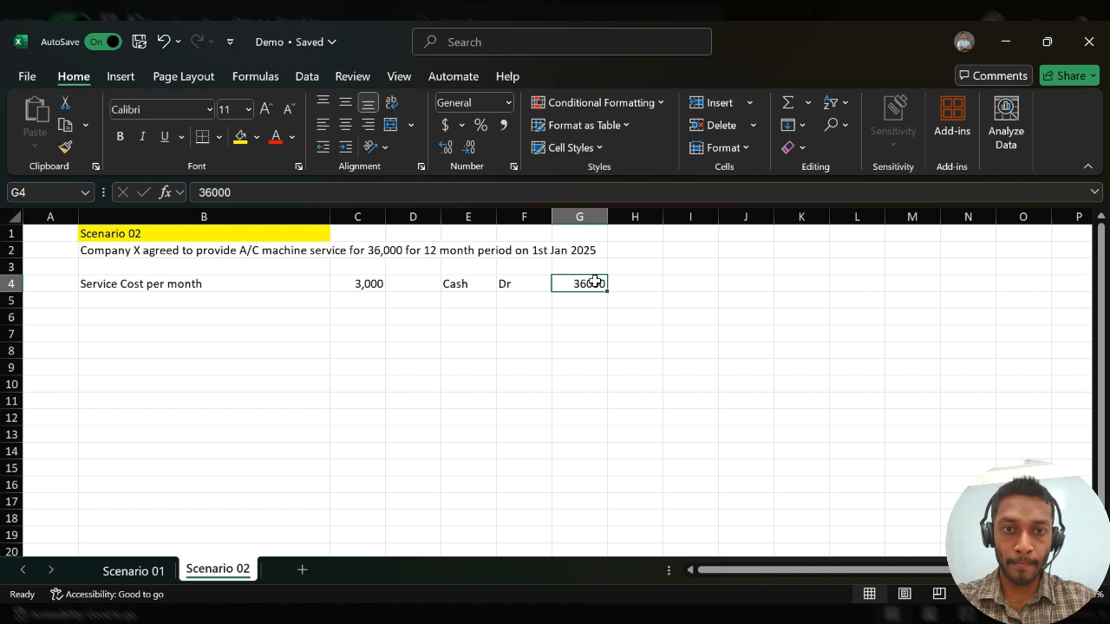
{"action": "left_click_drag", "start_coordinate": [598, 280], "coordinate": [624, 283]}
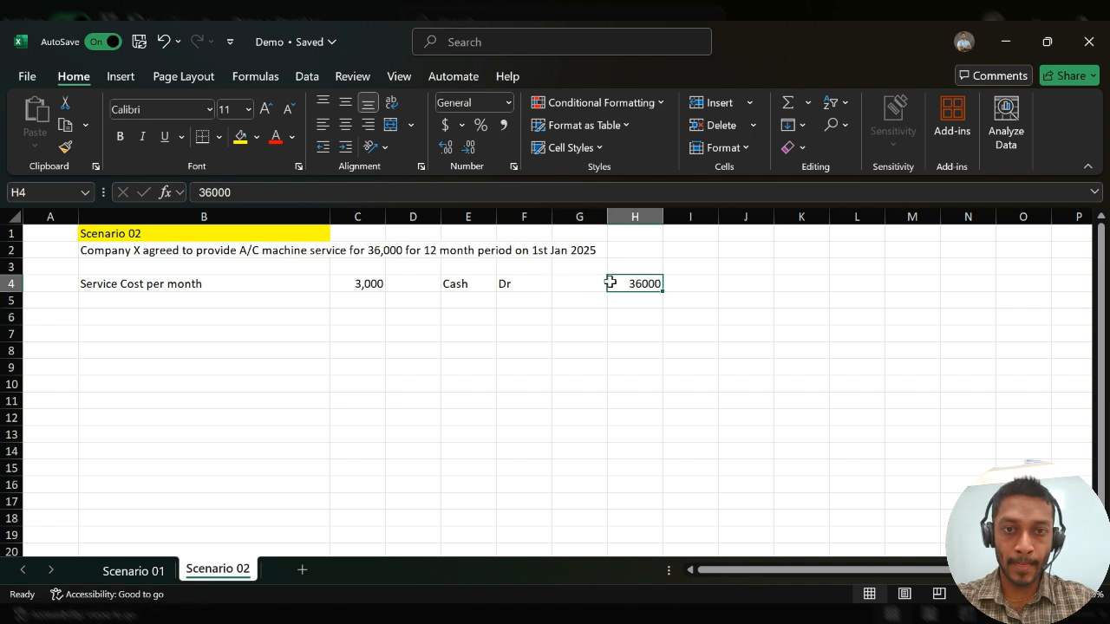
- Add the credit line of the payment entry with Def Revenue in F5, Cr in G5 and 36000 in I5
{"action": "left_click", "coordinate": [528, 307]}
{"action": "type", "text": "Def R"}
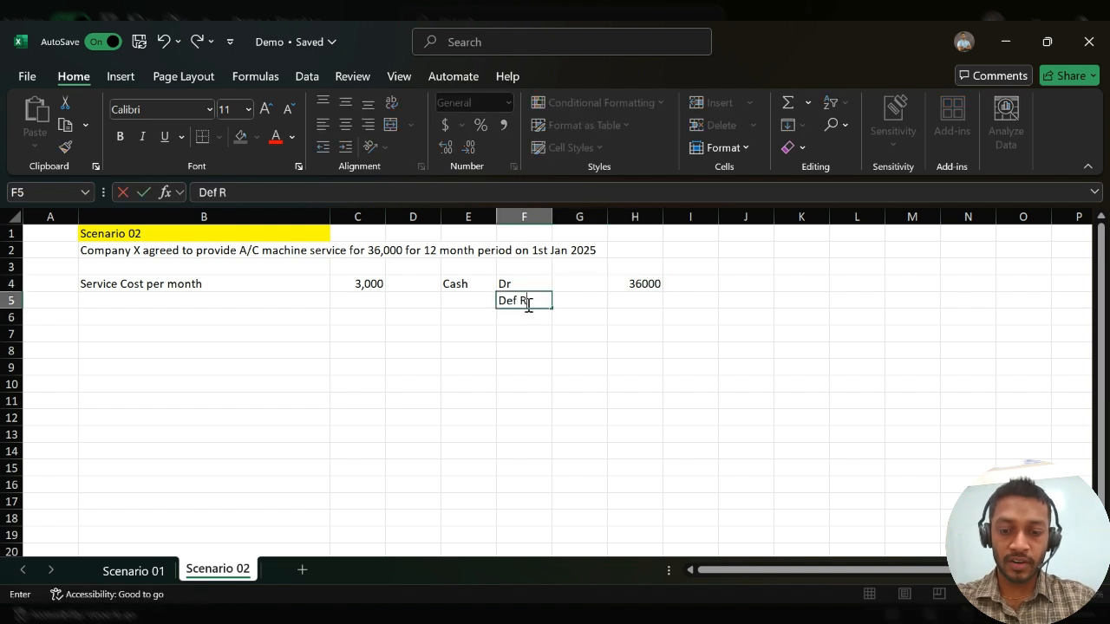
{"action": "type", "text": "evenue"}
{"action": "key", "text": "Tab"}
{"action": "key", "text": "Tab"}
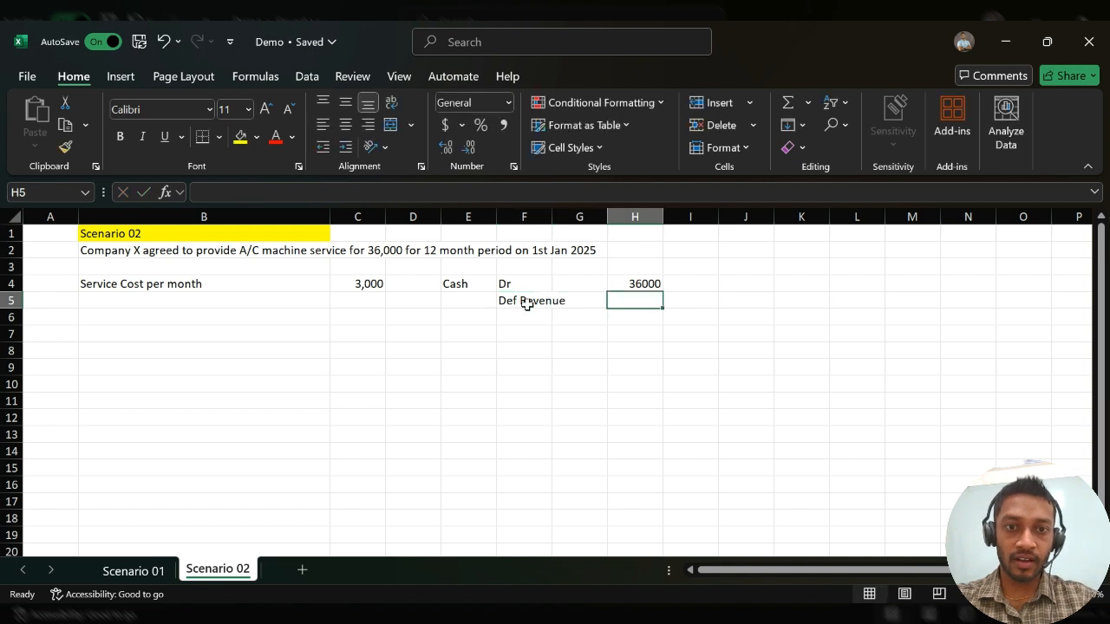
{"action": "key", "text": "Left"}
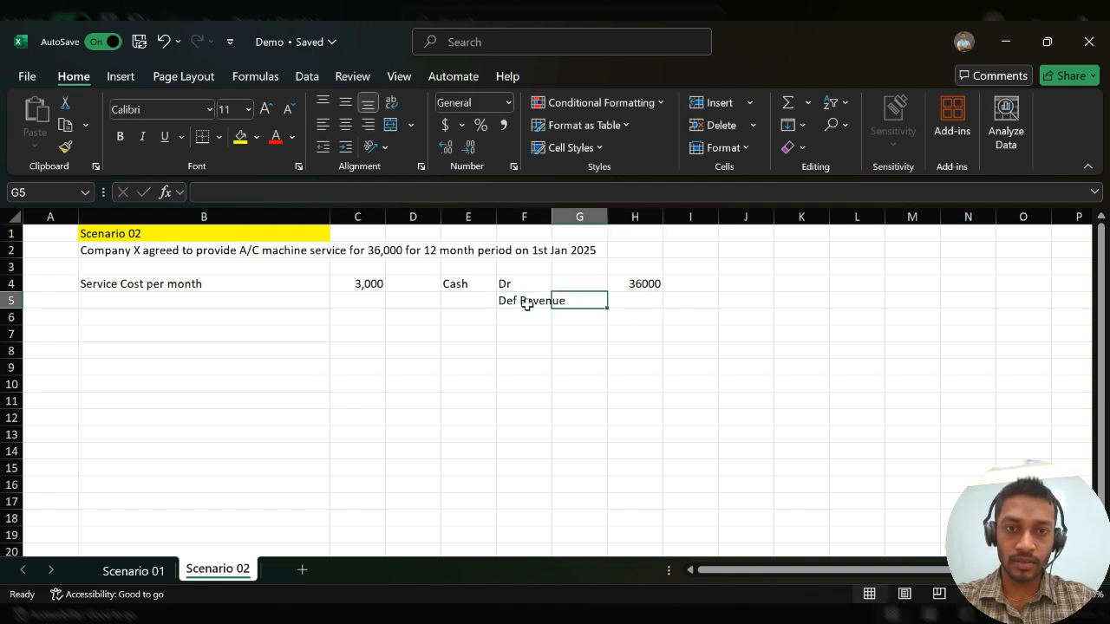
{"action": "type", "text": "Cr"}
{"action": "key", "text": "Tab"}
{"action": "key", "text": "Tab"}
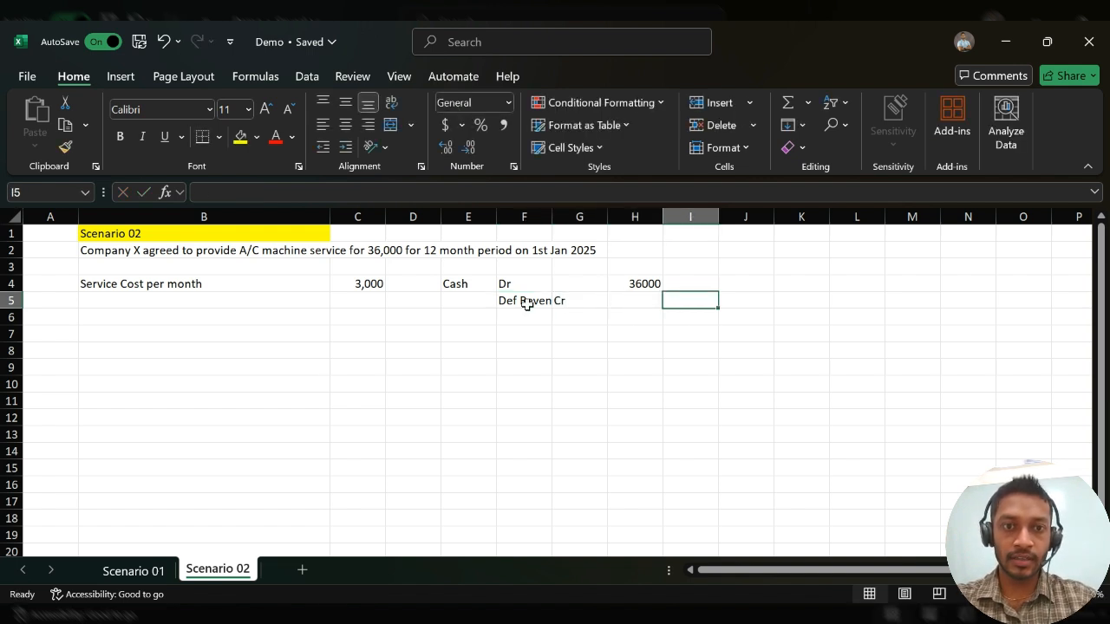
{"action": "type", "text": "36000"}
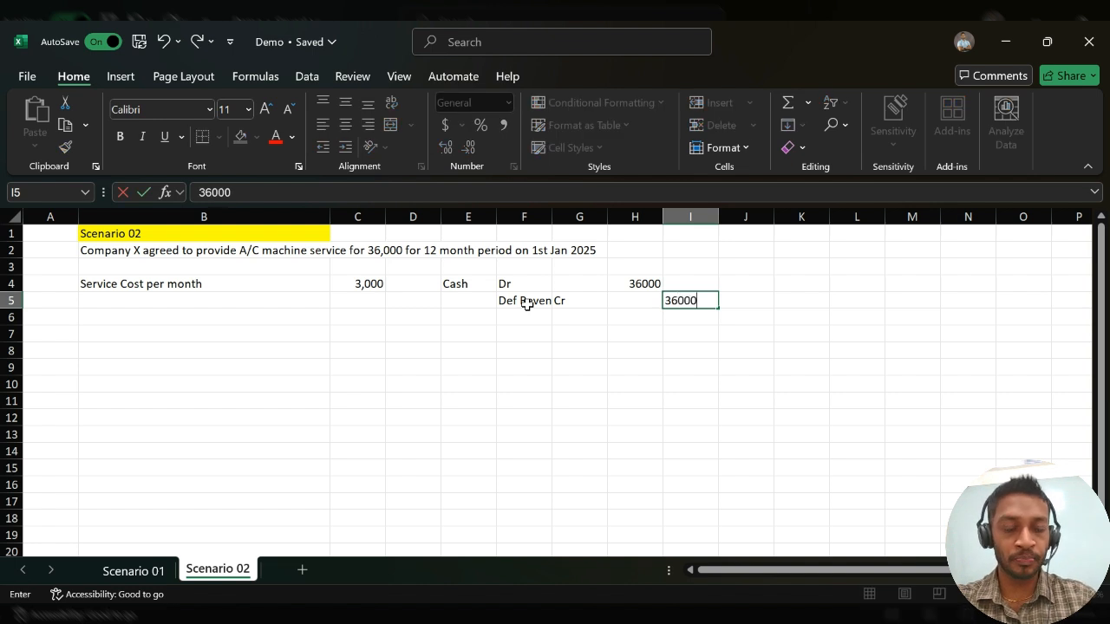
{"action": "key", "text": "Return"}
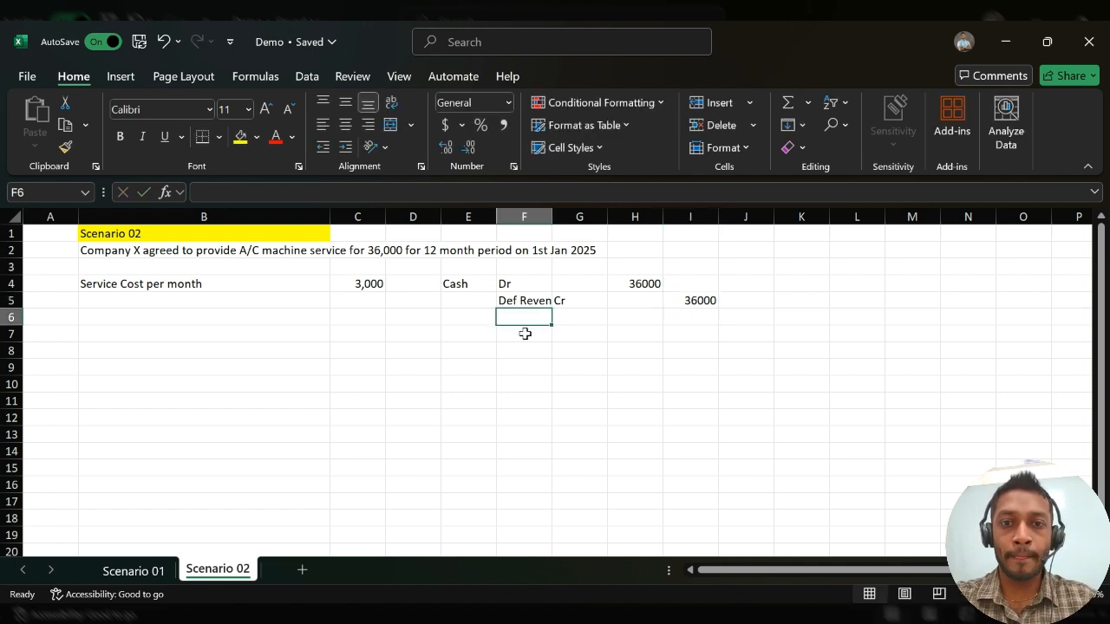
- Date the first monthly recognition entry 31 Jan 2025 in D7
{"action": "left_click", "coordinate": [485, 336]}
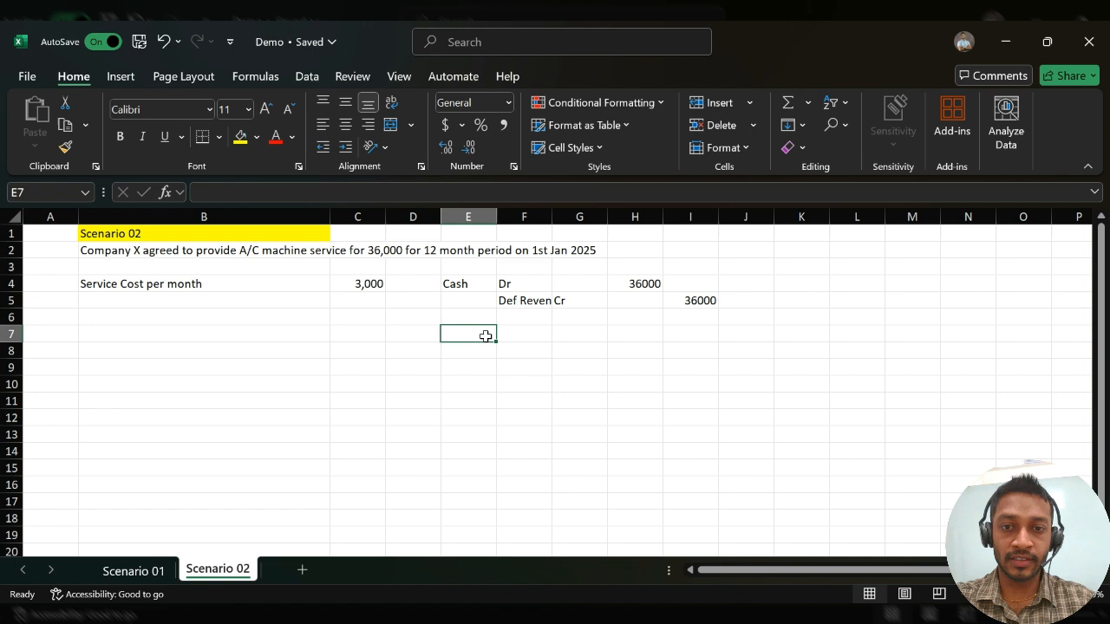
{"action": "left_click", "coordinate": [409, 334]}
{"action": "type", "text": "31"}
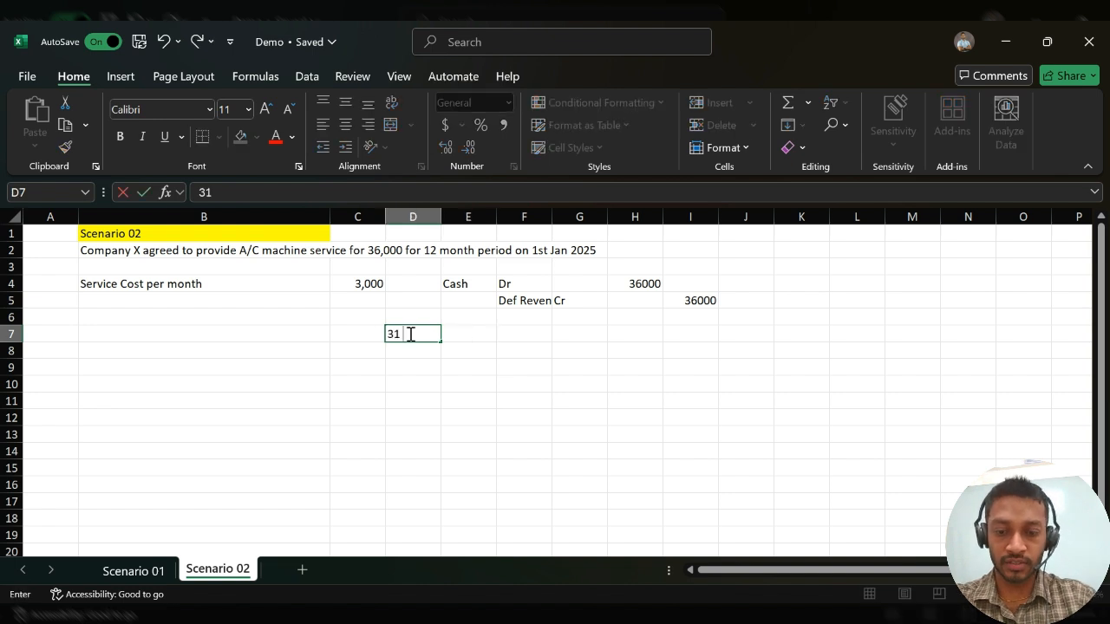
{"action": "type", "text": " Jan 2"}
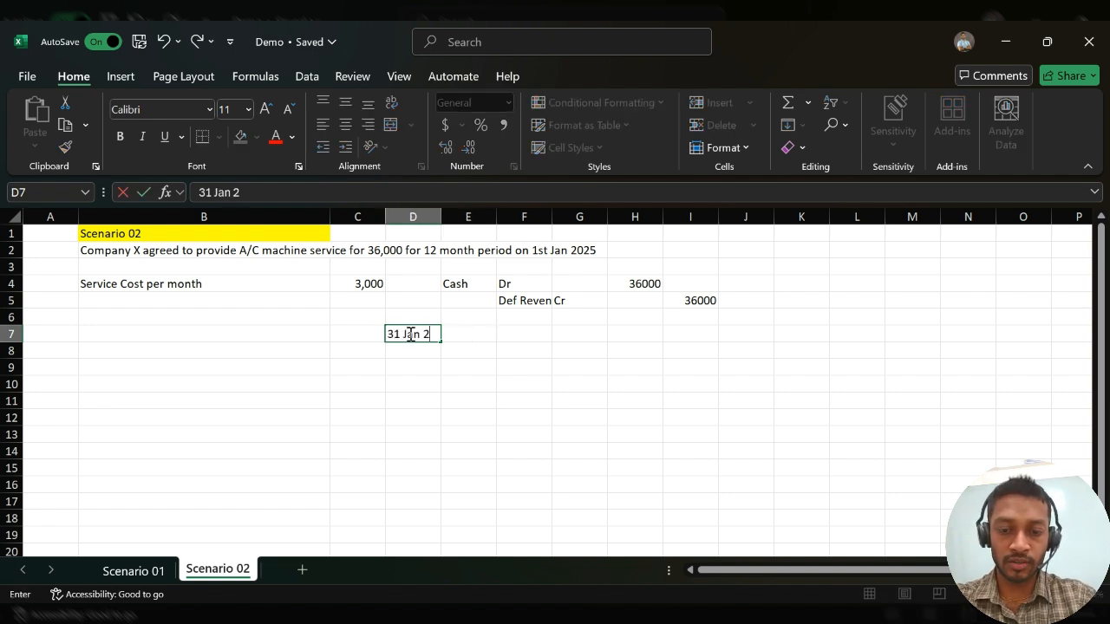
{"action": "type", "text": "025"}
{"action": "key", "text": "Tab"}
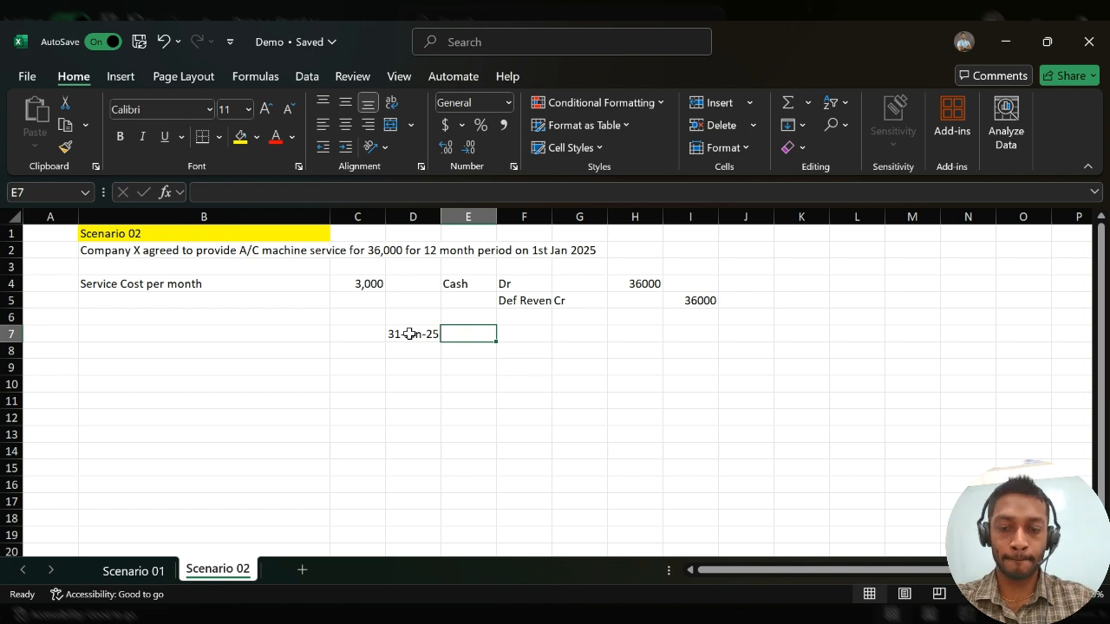
- Enter the debit line of the January entry with Def rev in E7, Dr in F7 and 3000 in G7
{"action": "type", "text": "Def "}
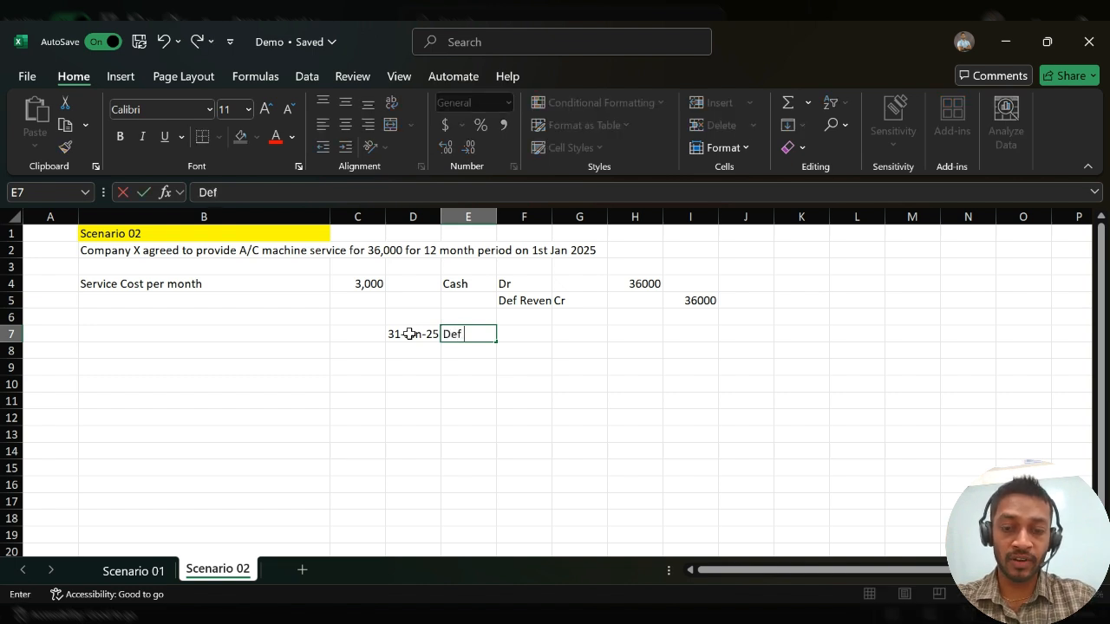
{"action": "type", "text": "rev"}
{"action": "key", "text": "Tab"}
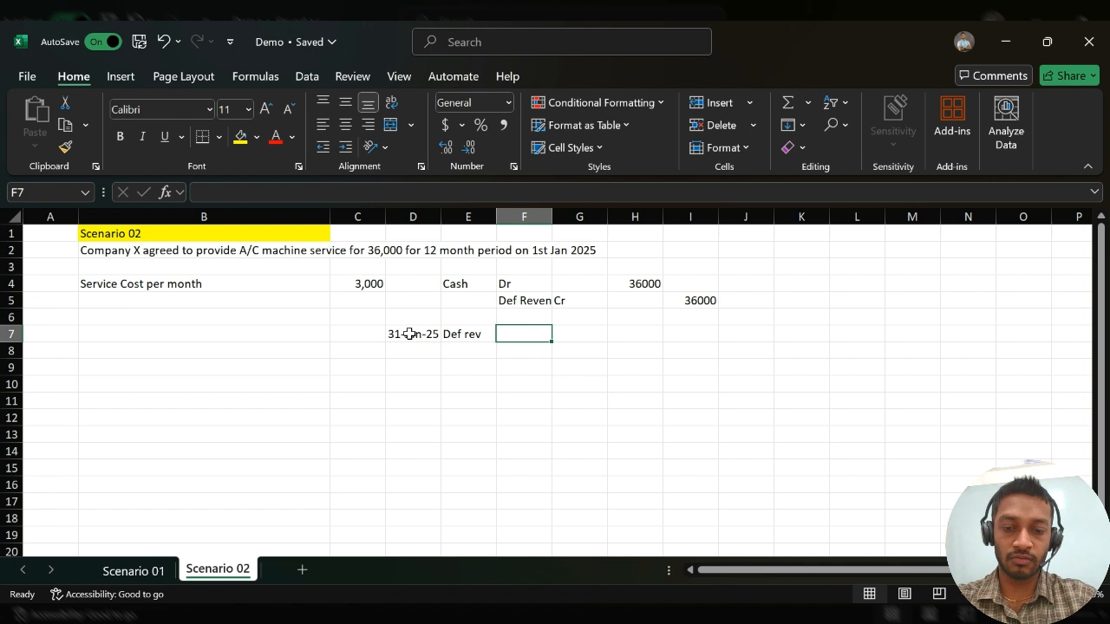
{"action": "type", "text": "Dr"}
{"action": "key", "text": "Tab"}
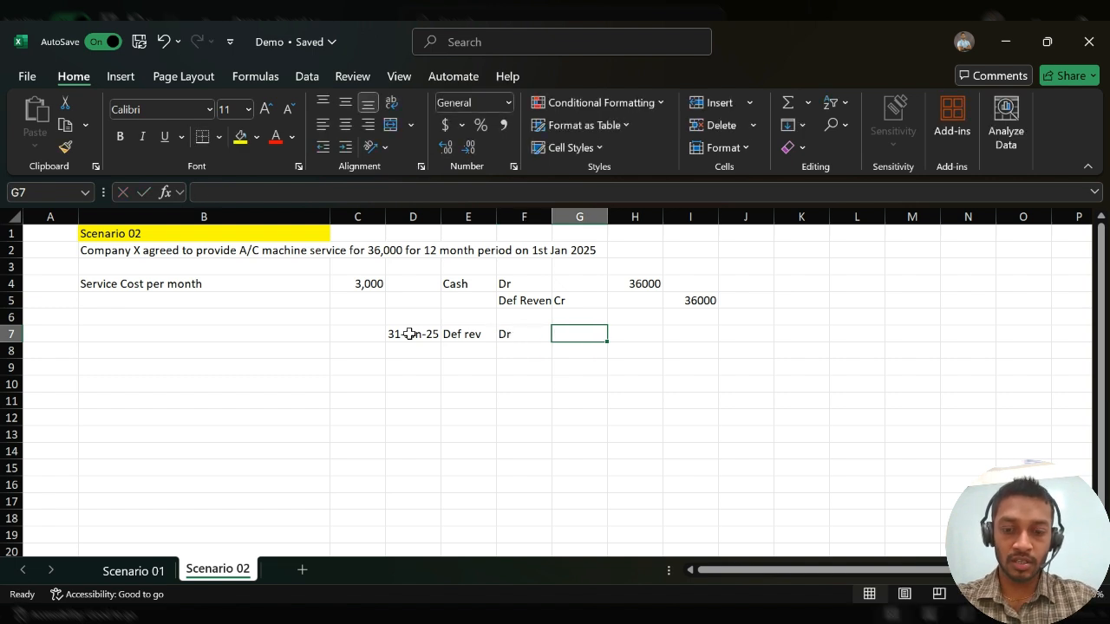
{"action": "type", "text": "3000"}
{"action": "key", "text": "Return"}
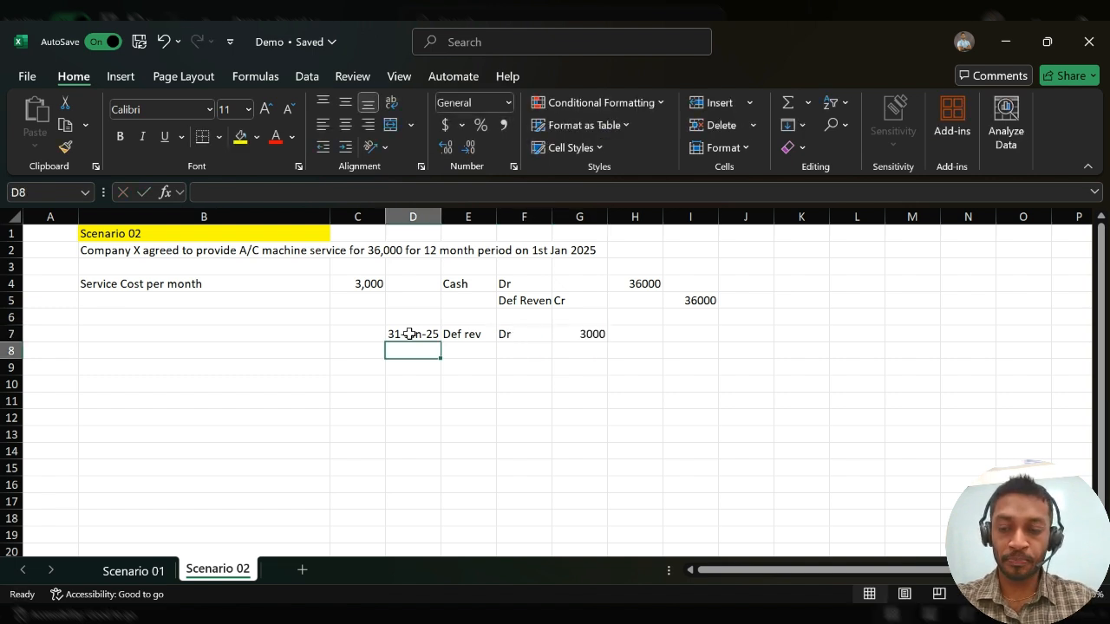
- Enter Revenue as the credit account in F8 and move the 3000 debit amount from G7 to H7
{"action": "key", "text": "Tab"}
{"action": "key", "text": "Tab"}
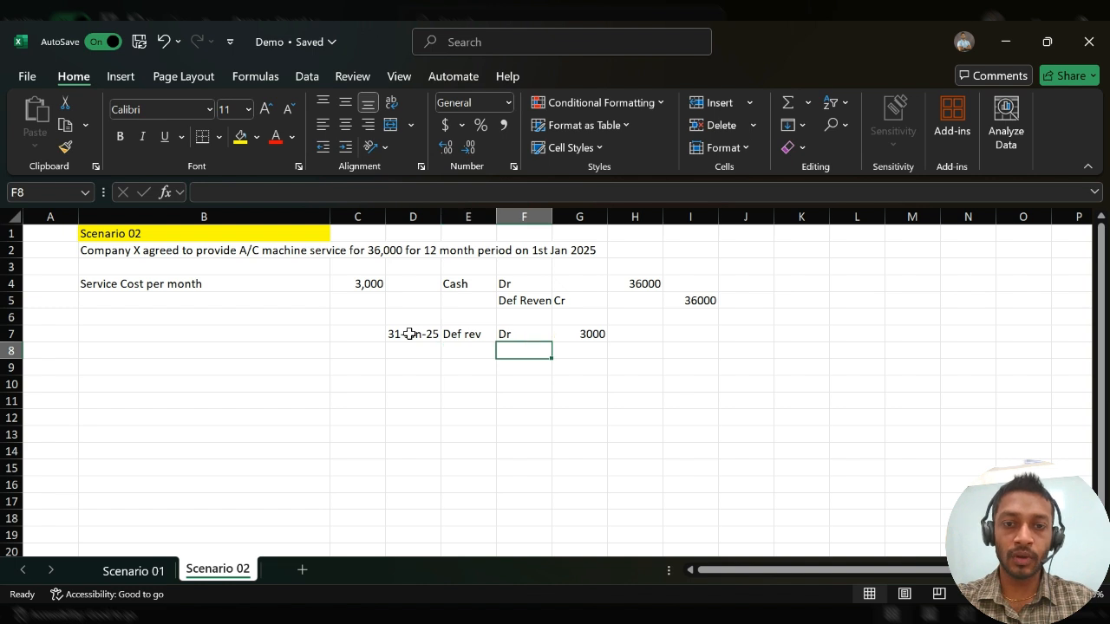
{"action": "type", "text": "Revenue"}
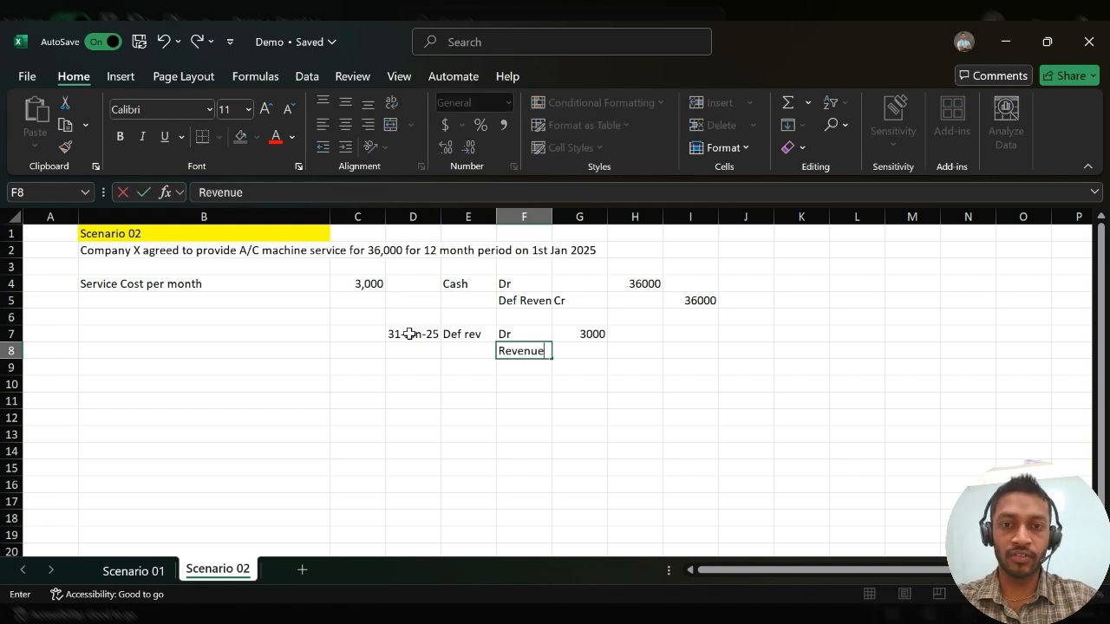
{"action": "key", "text": "Tab"}
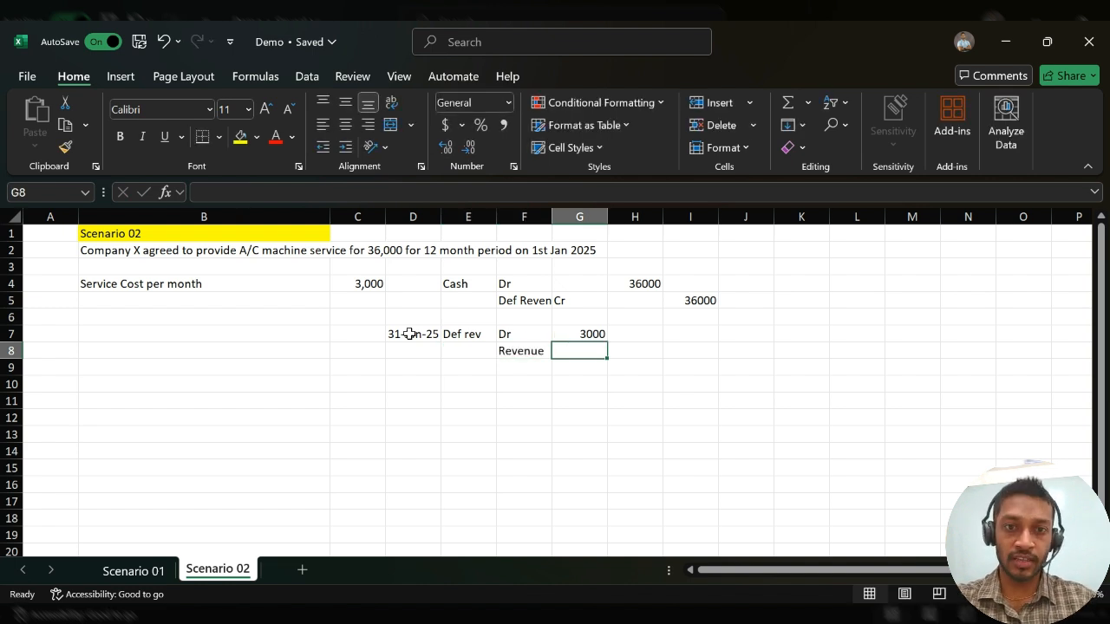
{"action": "left_click", "coordinate": [586, 335]}
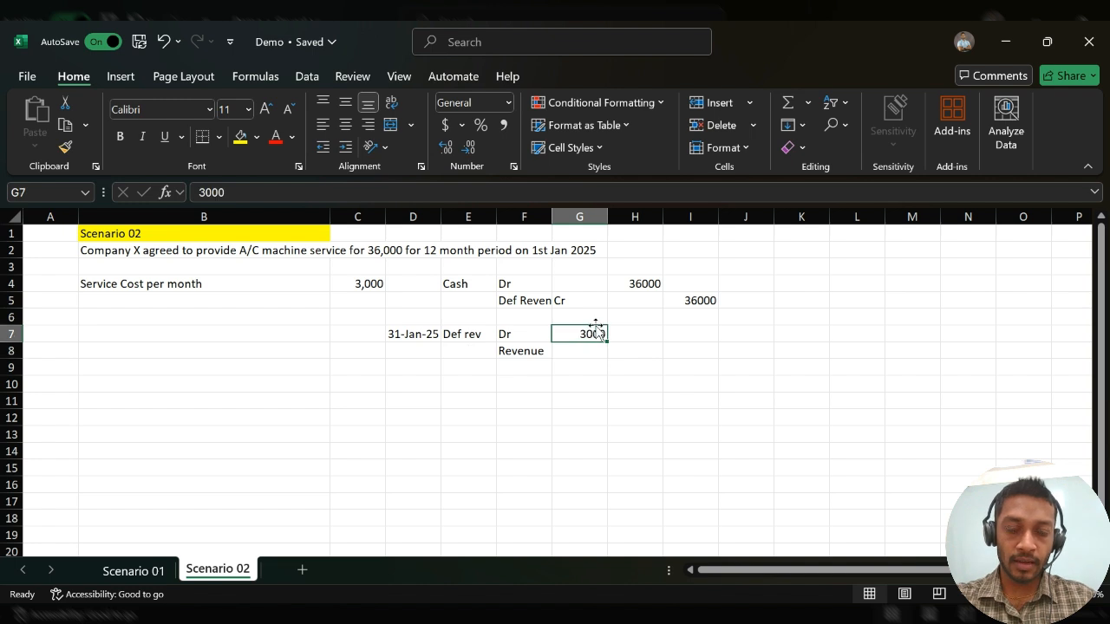
{"action": "left_click_drag", "start_coordinate": [596, 333], "coordinate": [619, 333]}
- Complete the Revenue line with the credit marker Cr in G8 and the amount 3000 in I8
{"action": "left_click", "coordinate": [580, 350]}
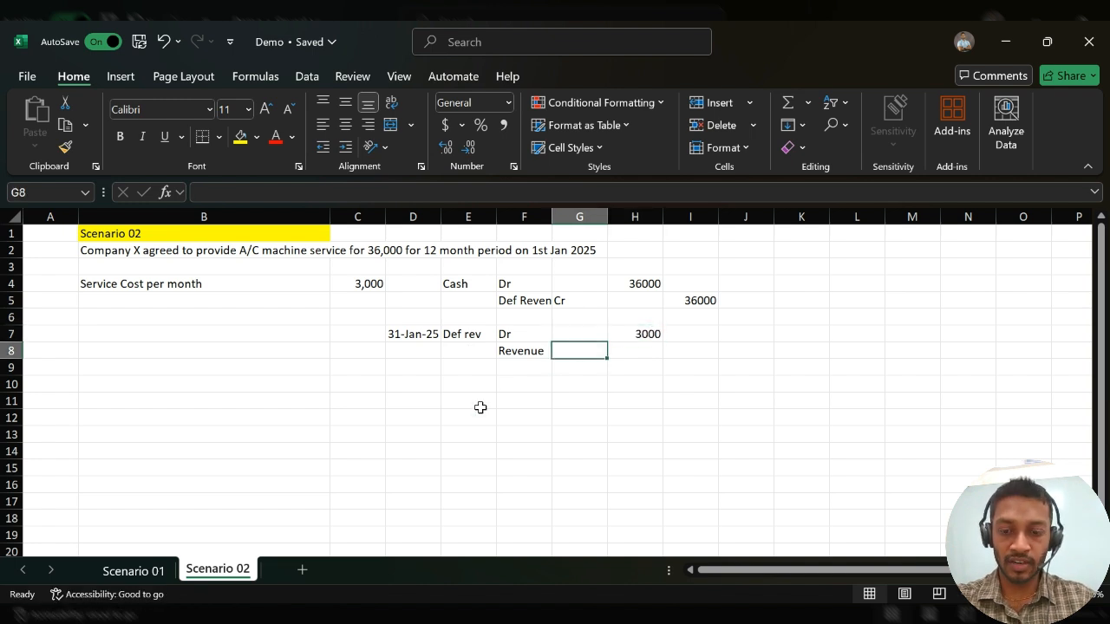
{"action": "type", "text": "Cr"}
{"action": "key", "text": "Tab"}
{"action": "key", "text": "Tab"}
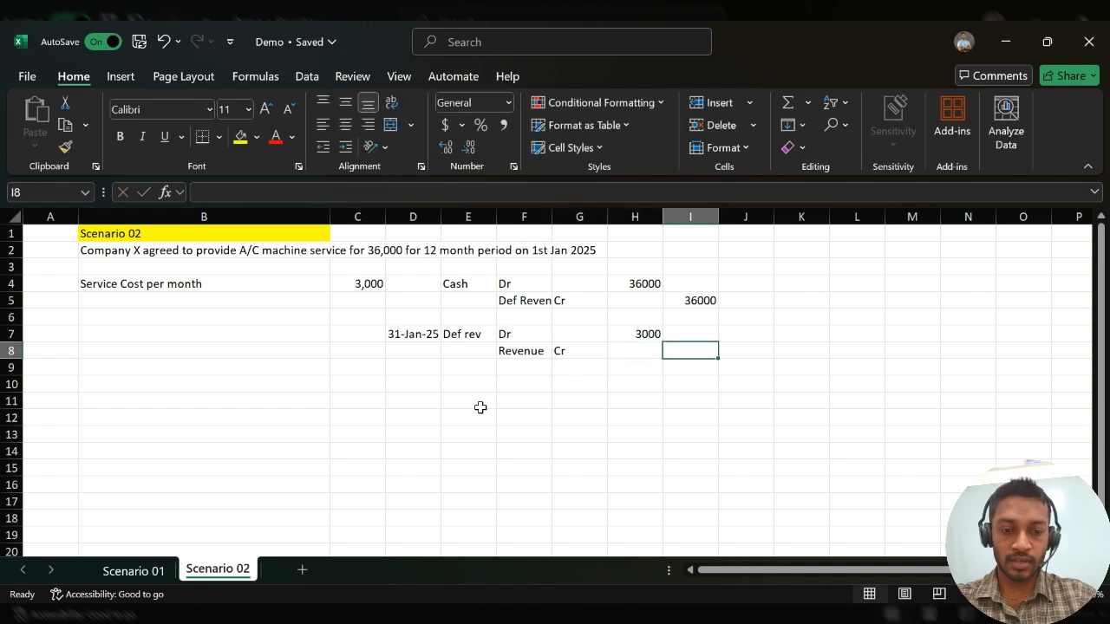
{"action": "type", "text": "3000"}
{"action": "key", "text": "Return"}
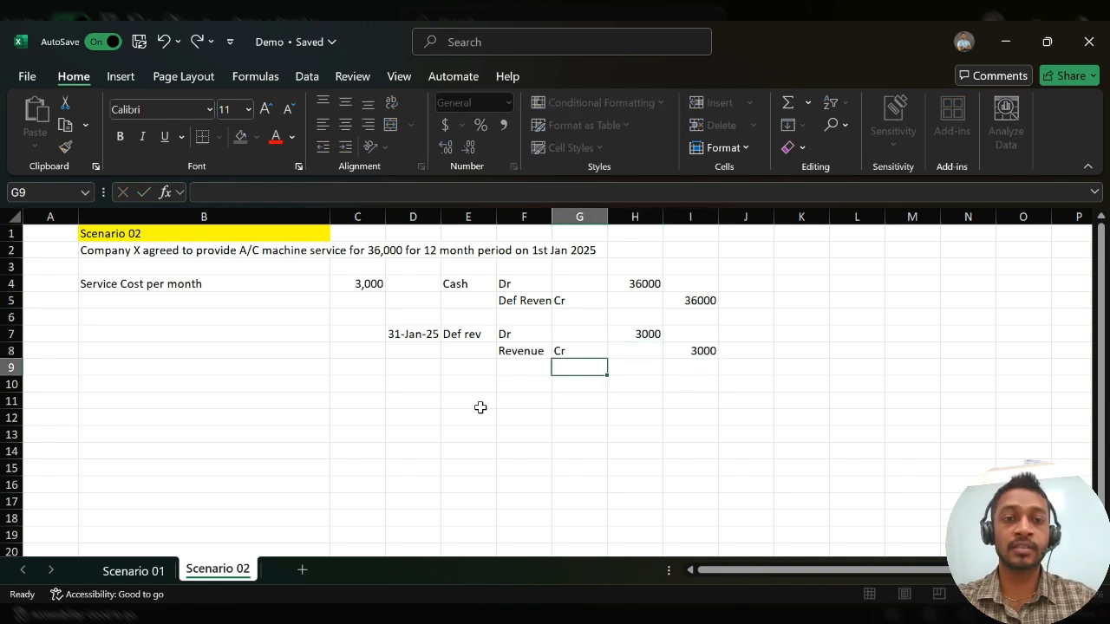